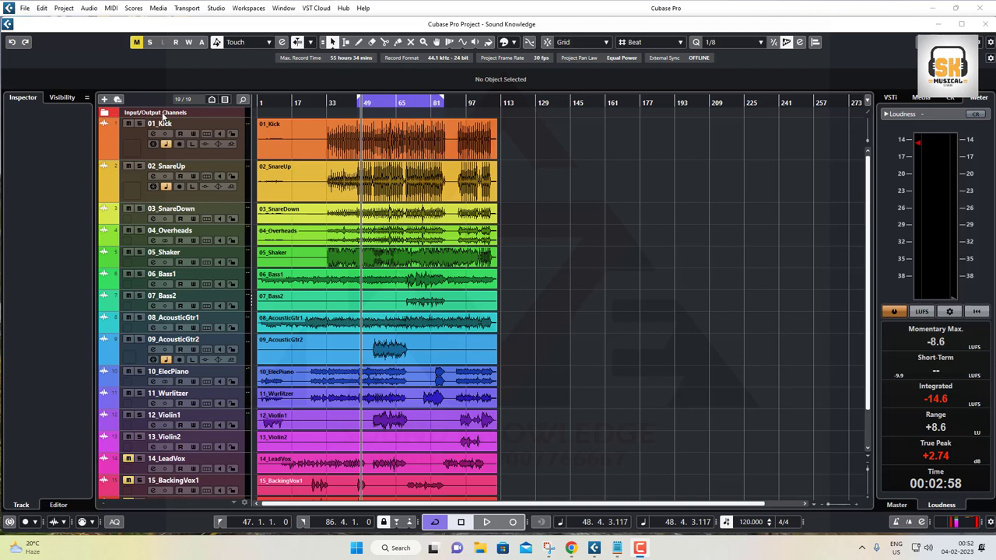
# Open the Black Box Analog Design HG-2MS insert on the Stereo Out channel and close the channel settings
pyautogui.click(122, 116)
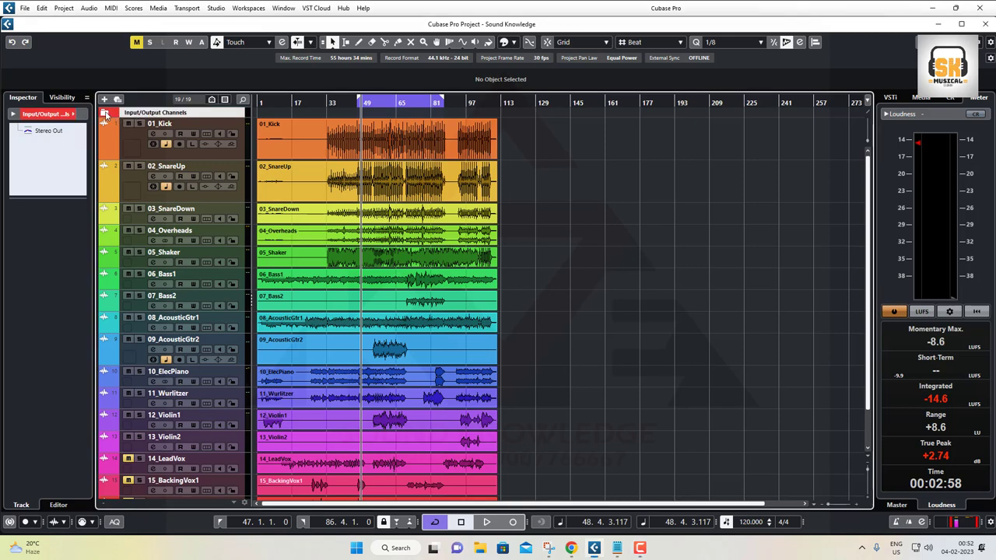
pyautogui.click(104, 113)
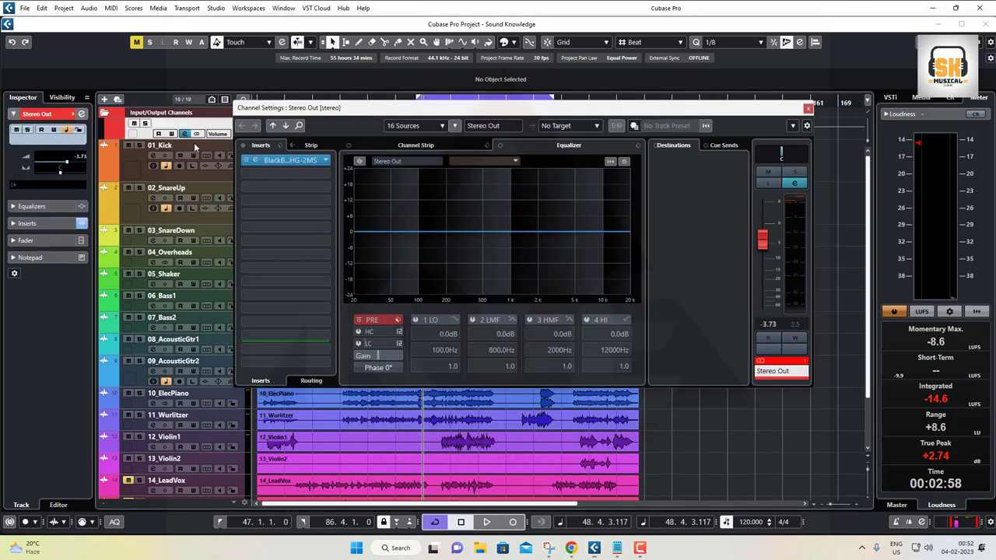
pyautogui.click(188, 135)
pyautogui.click(256, 162)
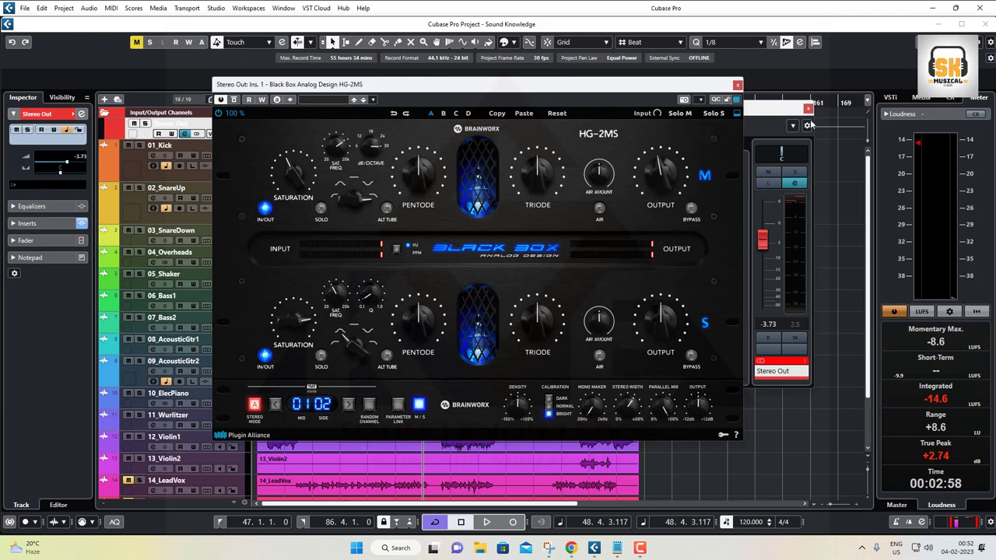
pyautogui.click(810, 112)
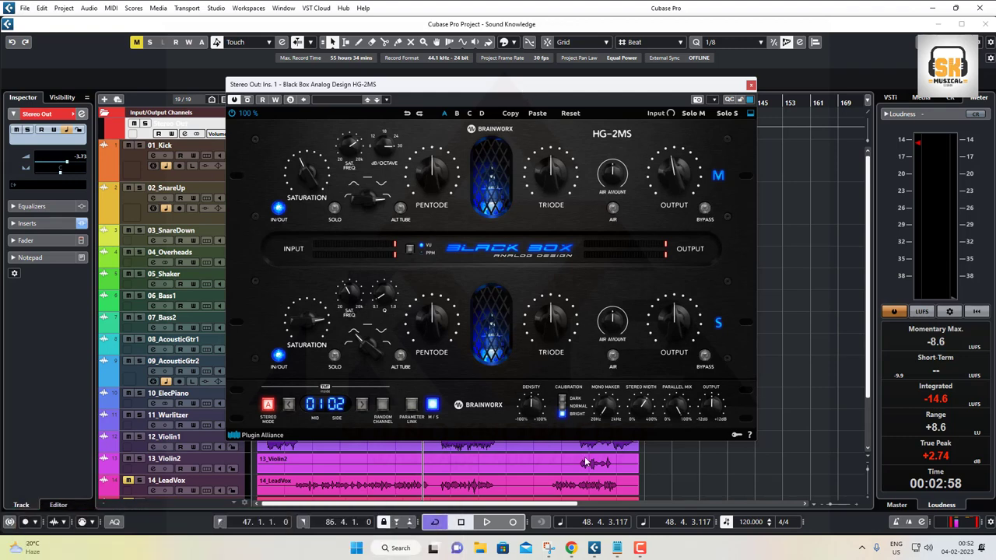
# Switch to the Notepad note on audio saturation and highlight parts of the first sentence about analog hardware while reading it
pyautogui.click(619, 549)
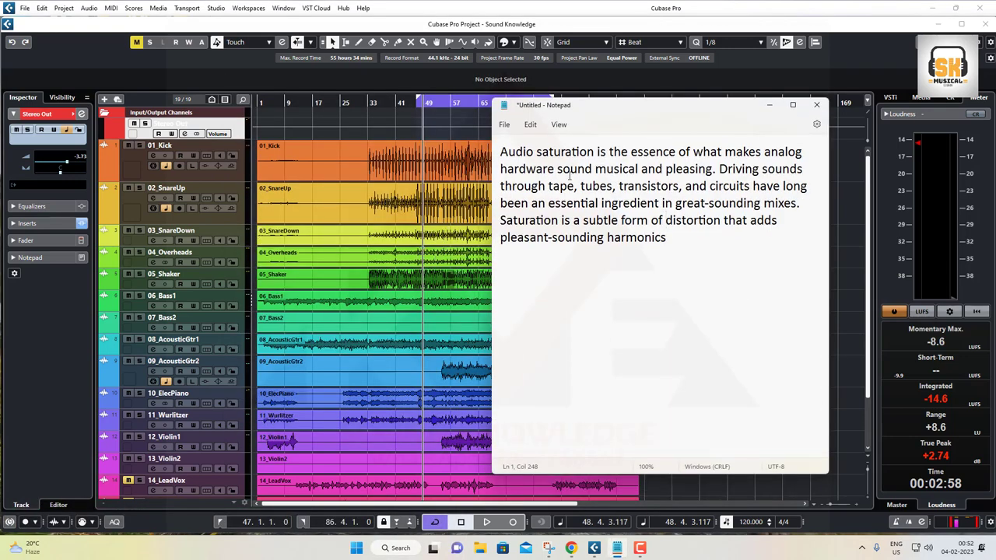
pyautogui.moveTo(502, 155); pyautogui.dragTo(758, 153)
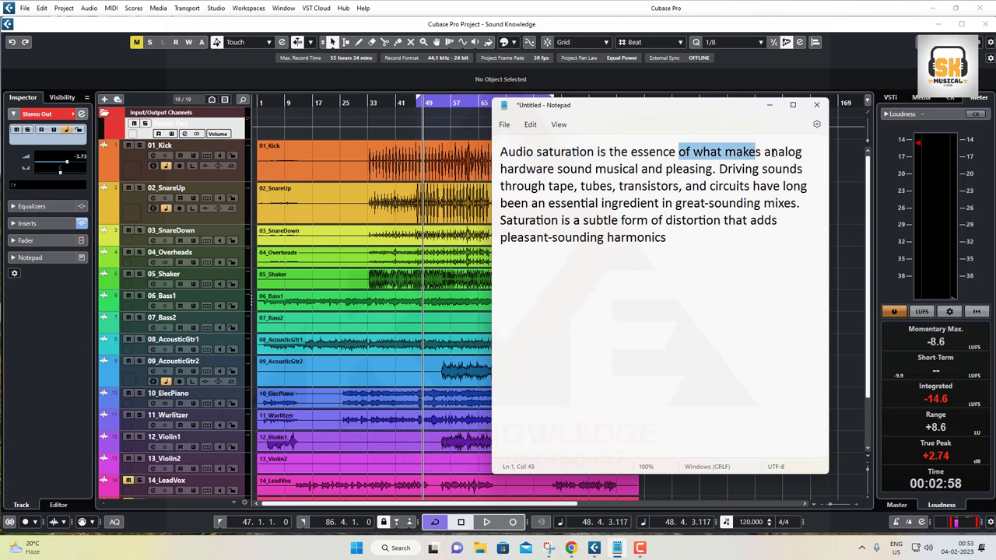
pyautogui.doubleClick(775, 152)
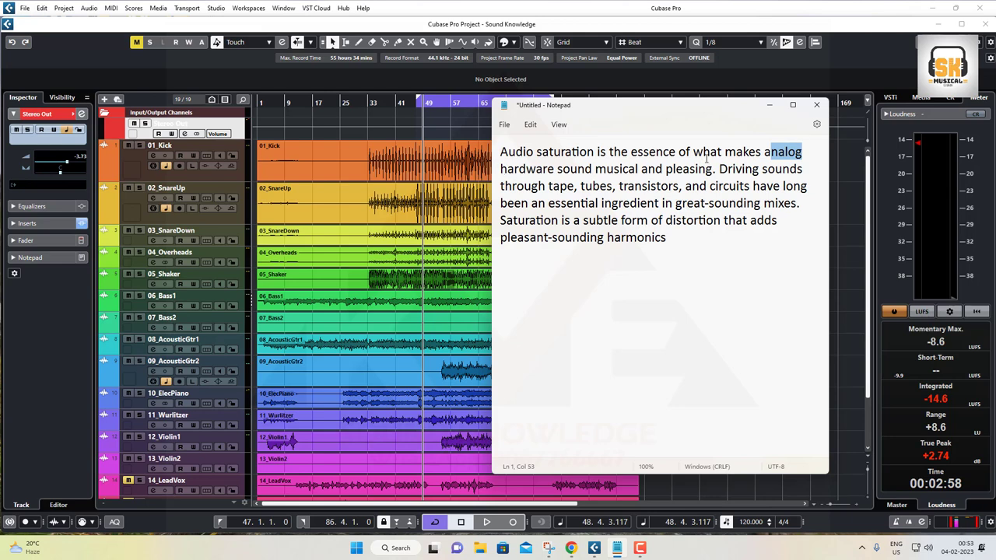
pyautogui.moveTo(764, 153); pyautogui.dragTo(804, 153)
pyautogui.moveTo(557, 171); pyautogui.dragTo(707, 177)
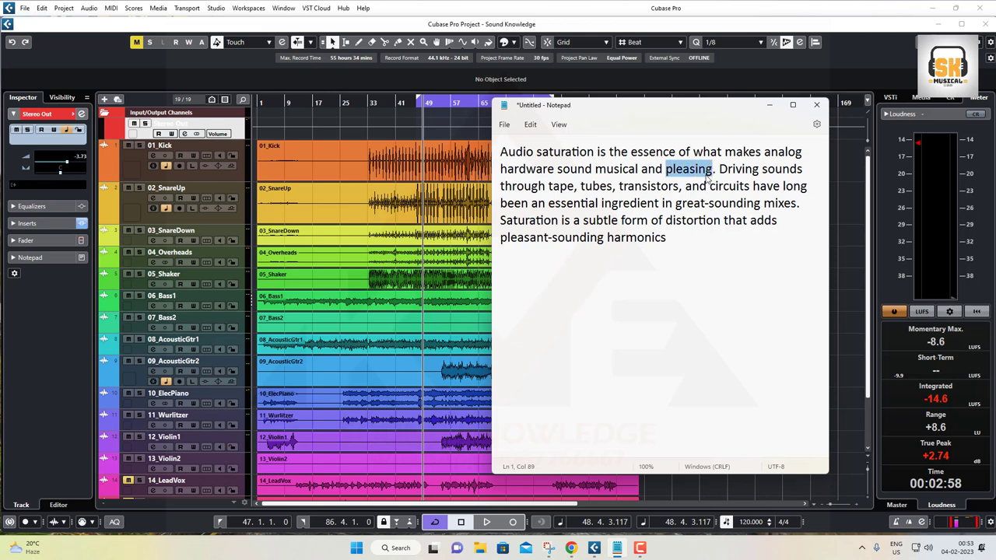
pyautogui.click(634, 186)
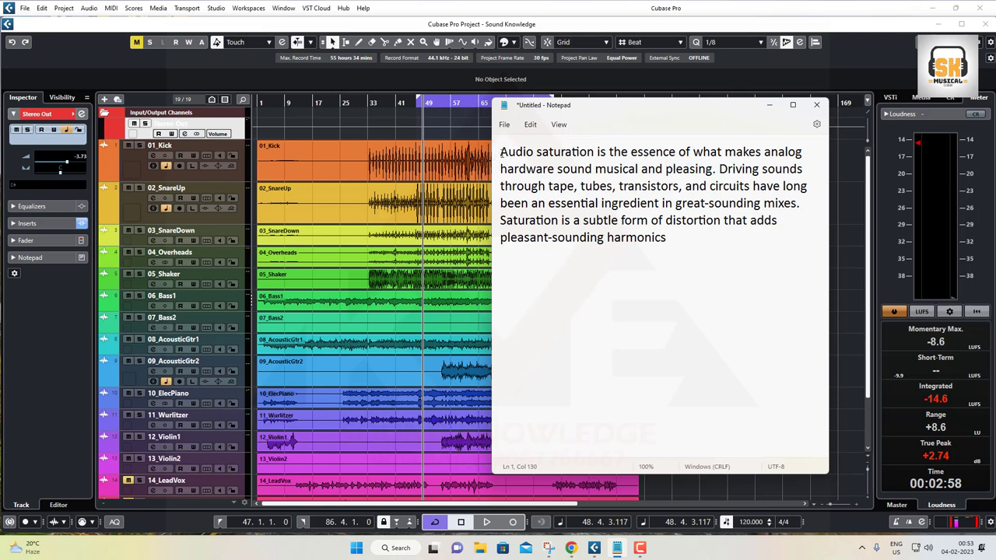
pyautogui.moveTo(500, 153); pyautogui.dragTo(786, 153)
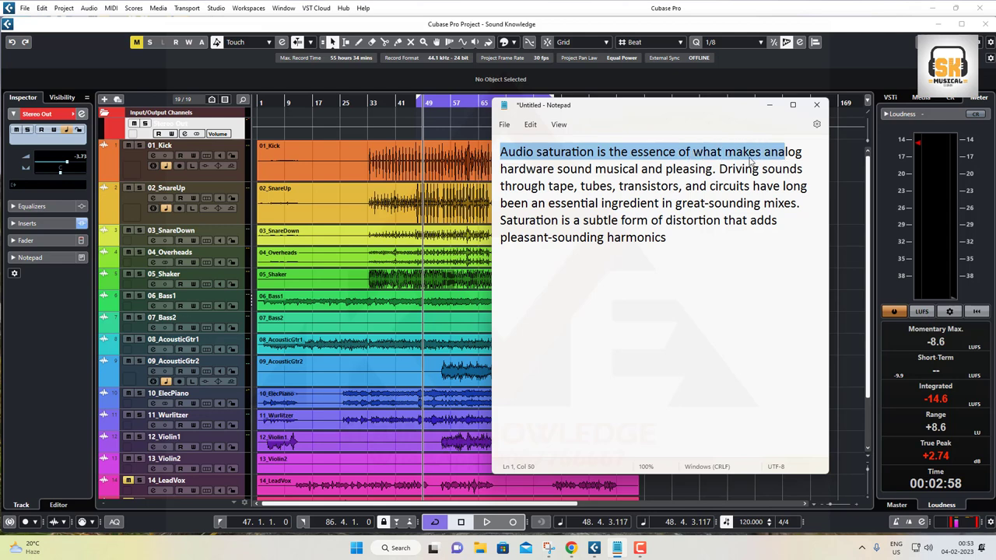
pyautogui.click(622, 280)
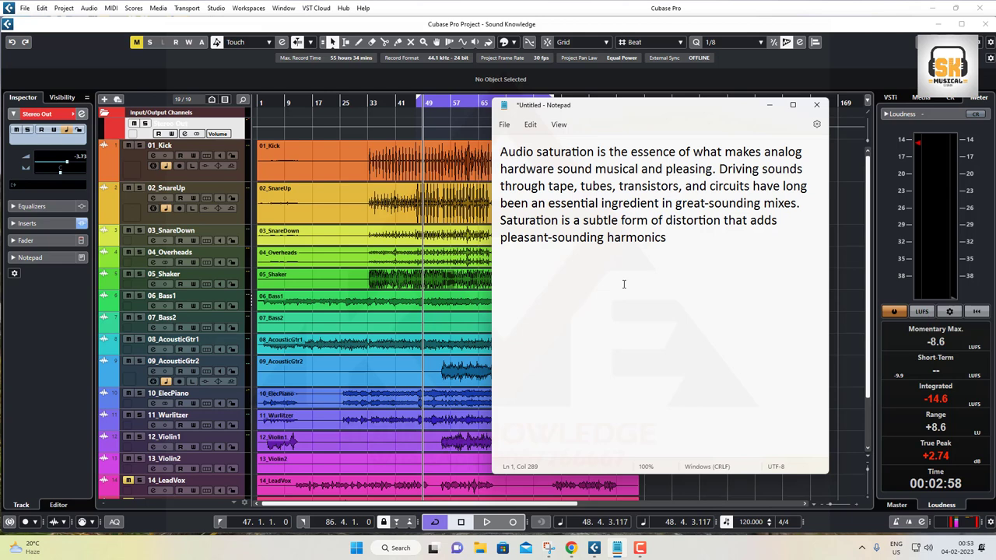
# Read the rest of the note, highlighting the phrases on tape, tubes and transistors, great-sounding mixes, distortion and pleasant-sounding harmonics
pyautogui.click(549, 186)
pyautogui.moveTo(549, 186); pyautogui.dragTo(575, 190)
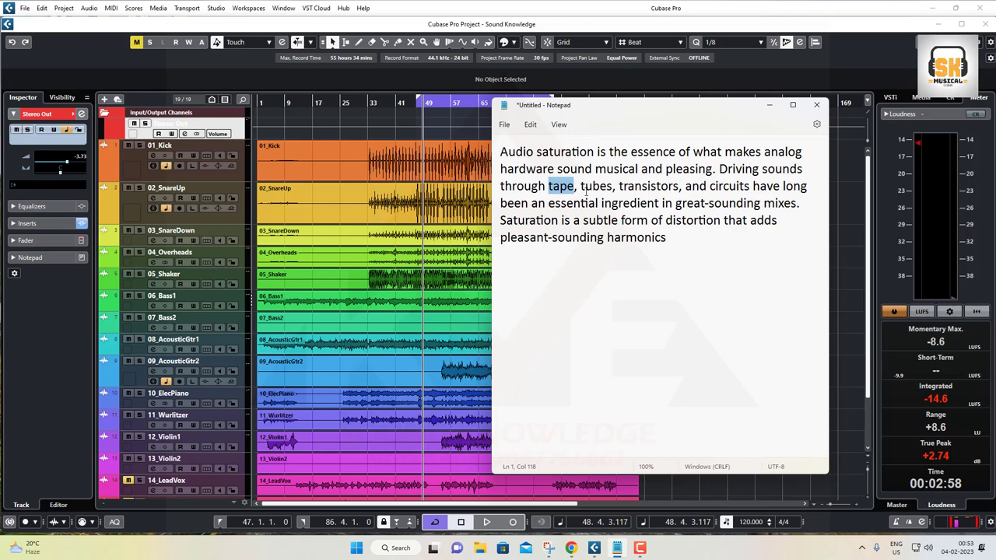
pyautogui.moveTo(580, 188); pyautogui.dragTo(752, 188)
pyautogui.click(751, 188)
pyautogui.moveTo(502, 204); pyautogui.dragTo(549, 205)
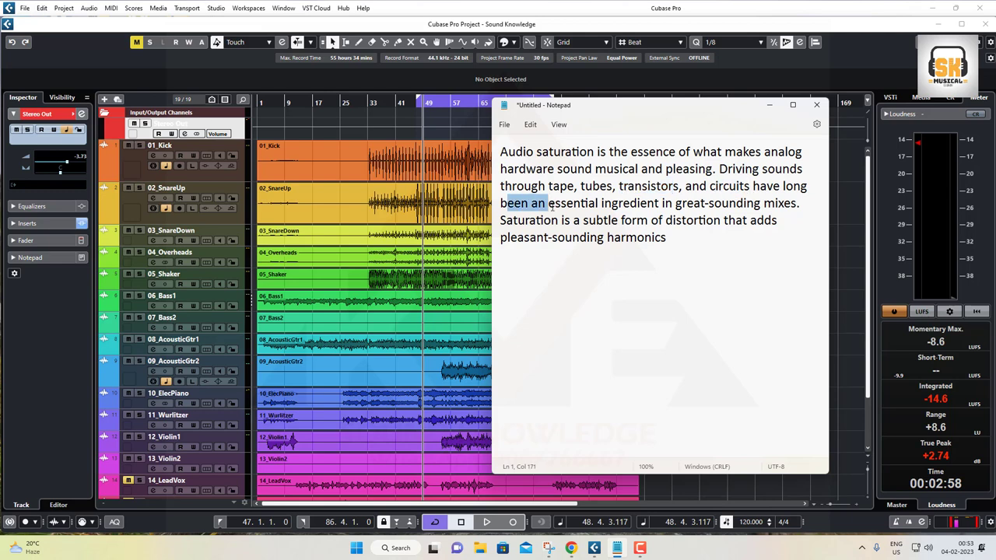
pyautogui.click(663, 269)
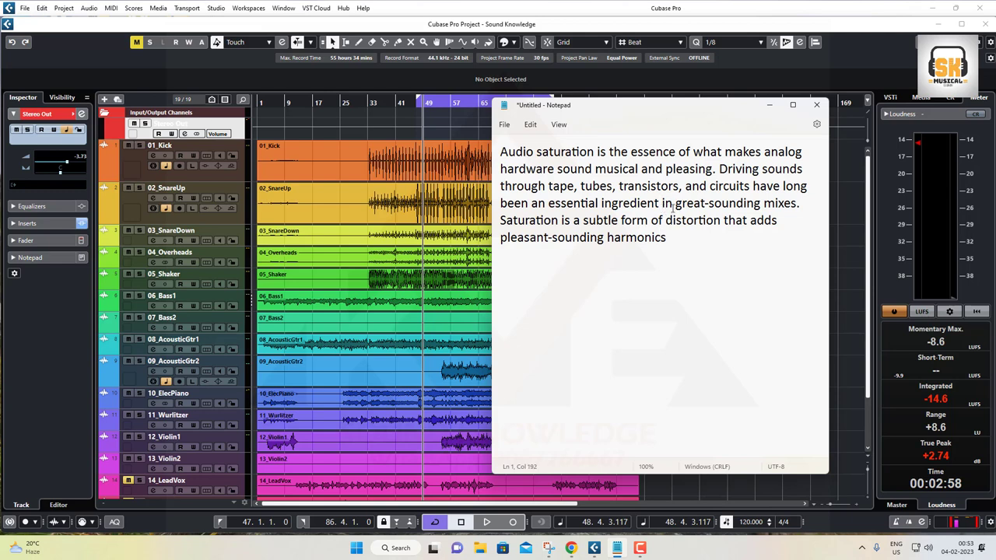
pyautogui.moveTo(662, 206); pyautogui.dragTo(792, 207)
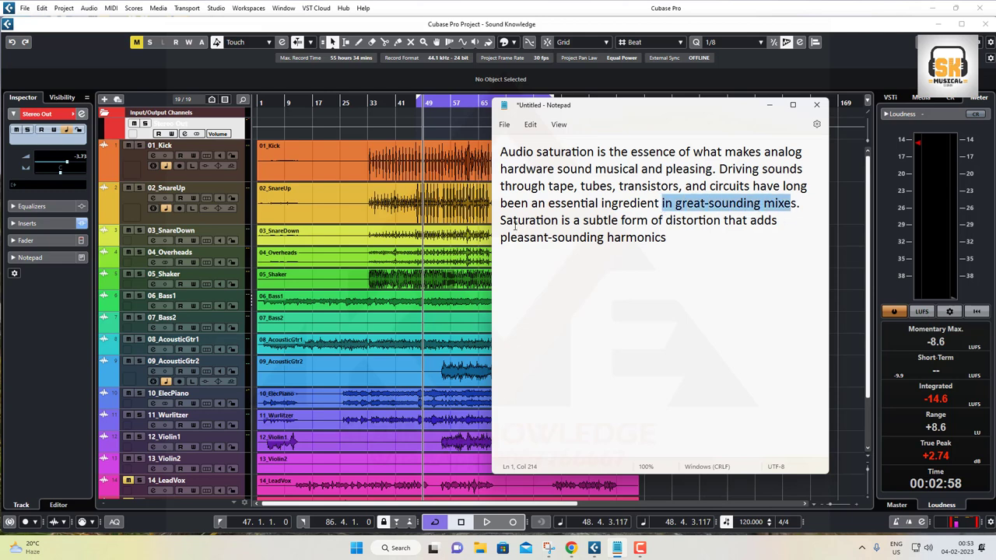
pyautogui.moveTo(502, 221); pyautogui.dragTo(706, 222)
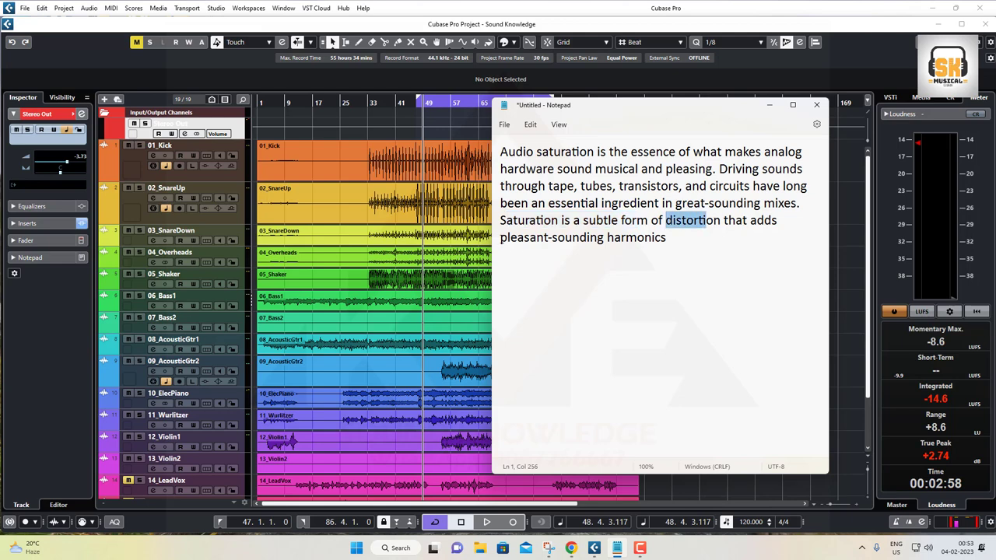
pyautogui.moveTo(501, 237); pyautogui.dragTo(678, 238)
pyautogui.click(698, 293)
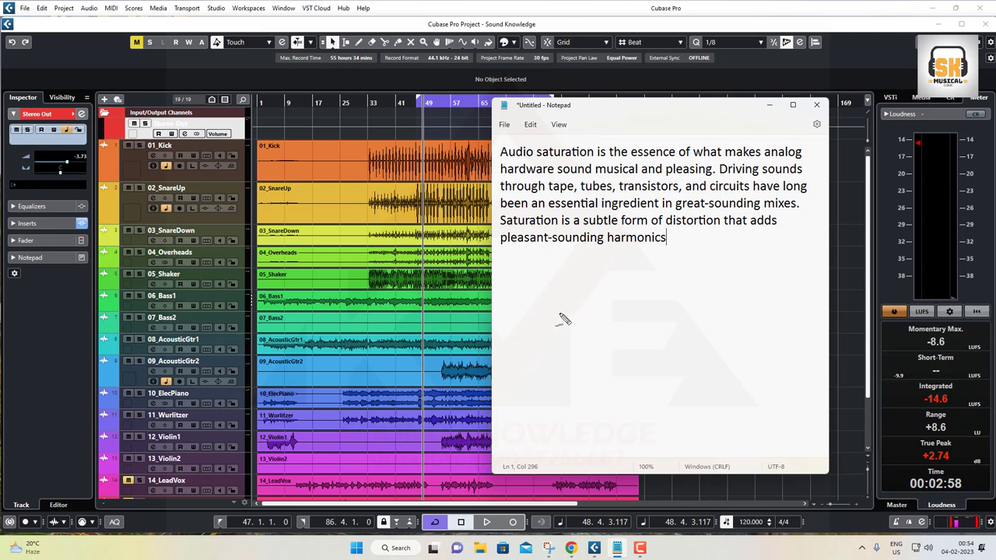
# Sketch a green diagram below the note: a circle joined by an arrow and an arc with tick marks to a square
pyautogui.moveTo(546, 300)
pyautogui.mouseDown()
pyautogui.moveTo(542, 314)
pyautogui.moveTo(559, 318)
pyautogui.moveTo(551, 305)
pyautogui.moveTo(622, 305)
pyautogui.moveTo(613, 315)
pyautogui.mouseUp()
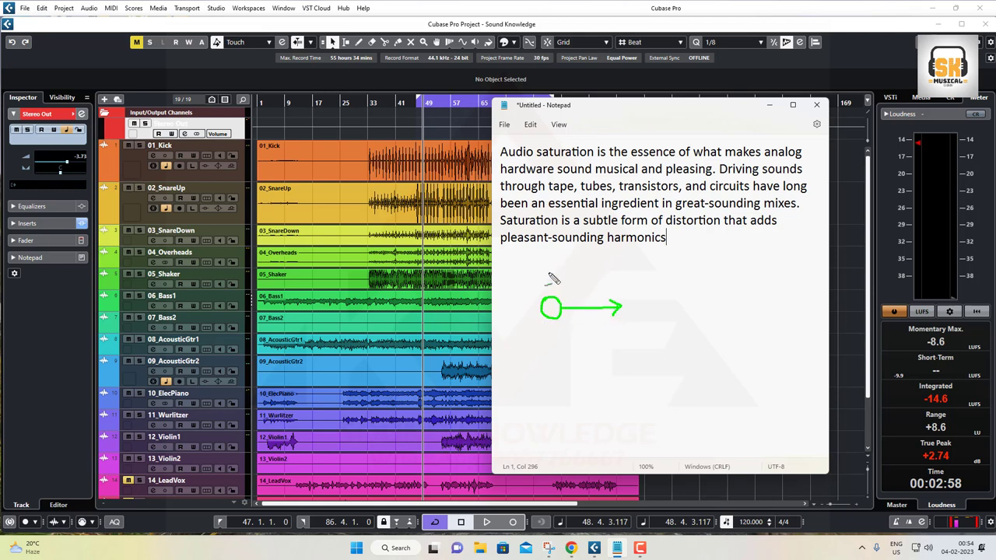
pyautogui.moveTo(549, 273); pyautogui.dragTo(550, 294)
pyautogui.moveTo(550, 329)
pyautogui.mouseDown()
pyautogui.moveTo(558, 336)
pyautogui.moveTo(549, 339)
pyautogui.moveTo(603, 292)
pyautogui.moveTo(630, 303)
pyautogui.moveTo(630, 318)
pyautogui.moveTo(650, 319)
pyautogui.moveTo(624, 304)
pyautogui.mouseUp()
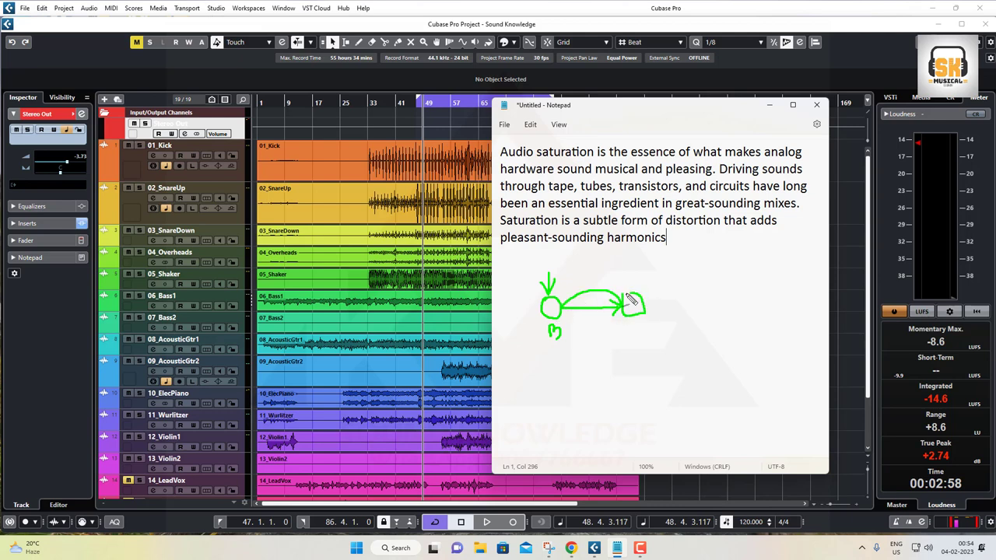
pyautogui.moveTo(575, 282)
pyautogui.mouseDown()
pyautogui.moveTo(575, 294)
pyautogui.moveTo(593, 293)
pyautogui.mouseUp()
# Sketch a smooth green wave beneath the diagram and a rippled version of it below for comparison
pyautogui.moveTo(535, 397)
pyautogui.mouseDown()
pyautogui.moveTo(554, 380)
pyautogui.moveTo(607, 401)
pyautogui.moveTo(662, 400)
pyautogui.moveTo(731, 373)
pyautogui.moveTo(739, 381)
pyautogui.mouseUp()
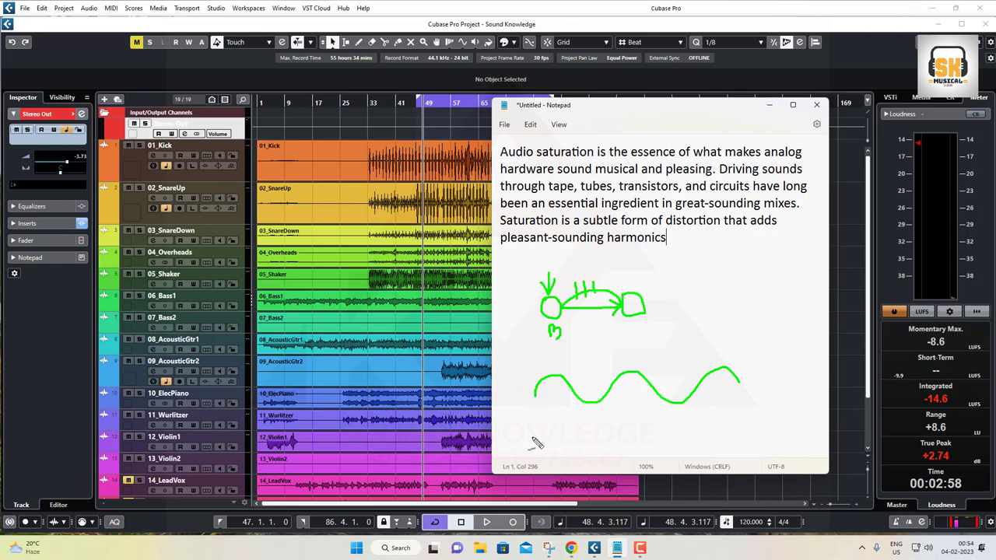
pyautogui.moveTo(533, 441)
pyautogui.mouseDown()
pyautogui.moveTo(550, 427)
pyautogui.moveTo(558, 436)
pyautogui.moveTo(585, 426)
pyautogui.moveTo(605, 440)
pyautogui.moveTo(638, 442)
pyautogui.moveTo(666, 419)
pyautogui.moveTo(691, 440)
pyautogui.moveTo(711, 440)
pyautogui.moveTo(744, 417)
pyautogui.moveTo(759, 434)
pyautogui.mouseUp()
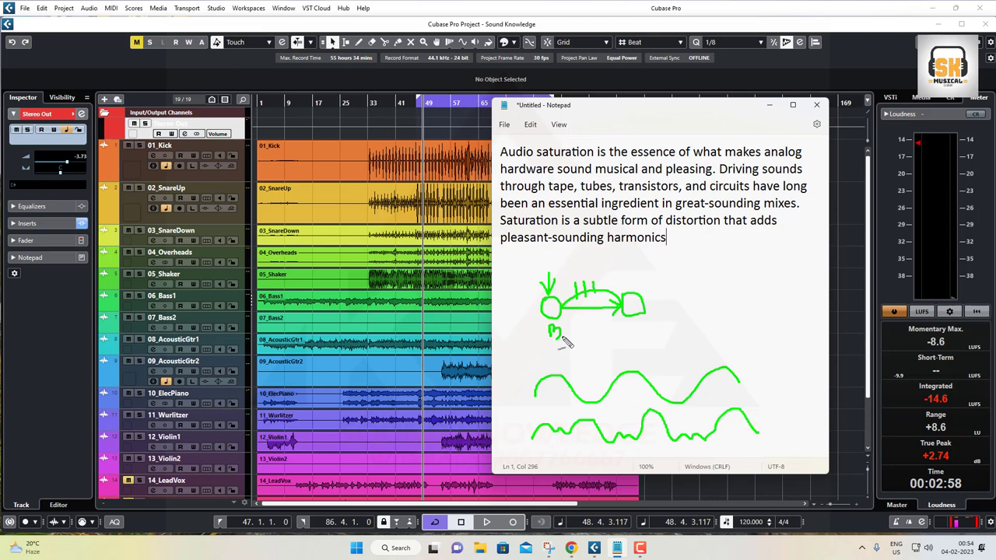
pyautogui.moveTo(537, 399)
pyautogui.mouseDown()
pyautogui.moveTo(529, 377)
pyautogui.moveTo(545, 372)
pyautogui.moveTo(556, 431)
pyautogui.moveTo(561, 415)
pyautogui.mouseUp()
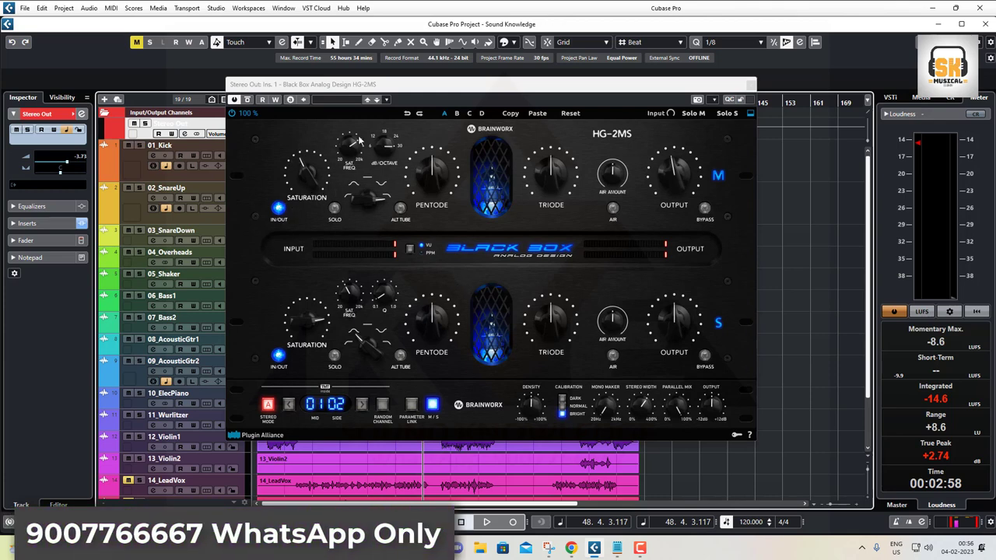
# Try the mid channel's saturation filter shapes in HG-2MS and temporarily circle the bell shape and its SAT FREQ and Q controls
pyautogui.moveTo(364, 201); pyautogui.dragTo(393, 350)
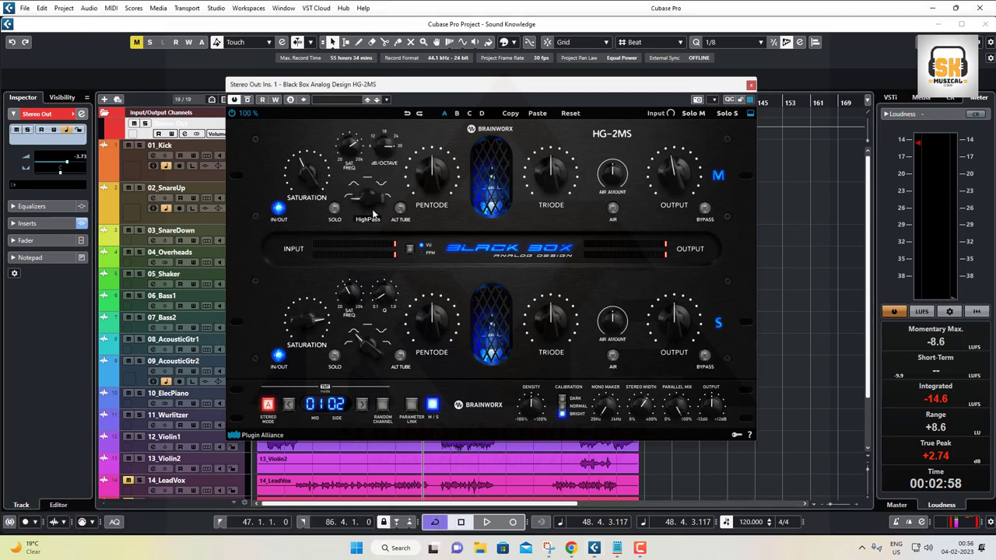
pyautogui.moveTo(369, 251); pyautogui.dragTo(367, 219)
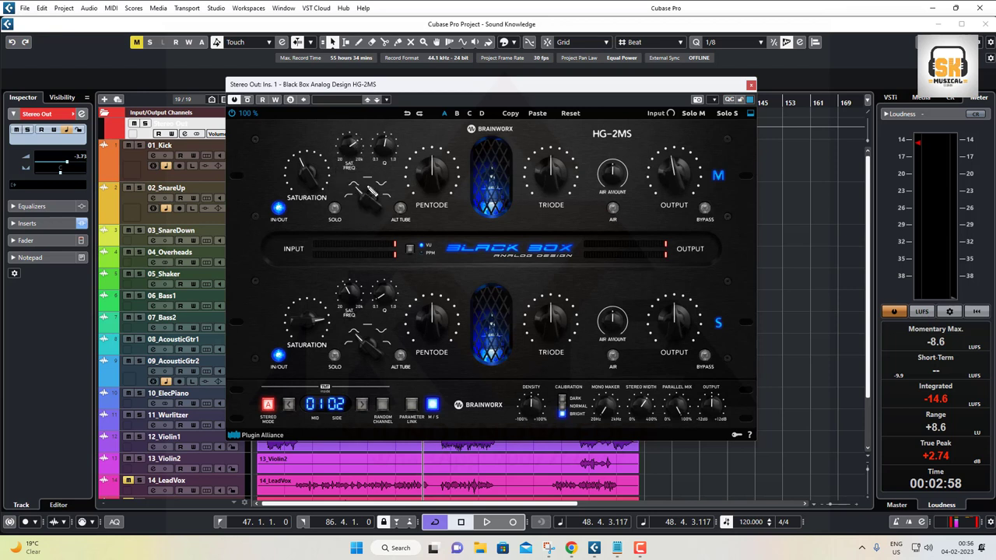
pyautogui.moveTo(342, 187)
pyautogui.mouseDown()
pyautogui.moveTo(357, 188)
pyautogui.moveTo(345, 177)
pyautogui.mouseUp()
pyautogui.moveTo(340, 130)
pyautogui.mouseDown()
pyautogui.moveTo(335, 152)
pyautogui.moveTo(389, 167)
pyautogui.moveTo(382, 126)
pyautogui.moveTo(337, 137)
pyautogui.mouseUp()
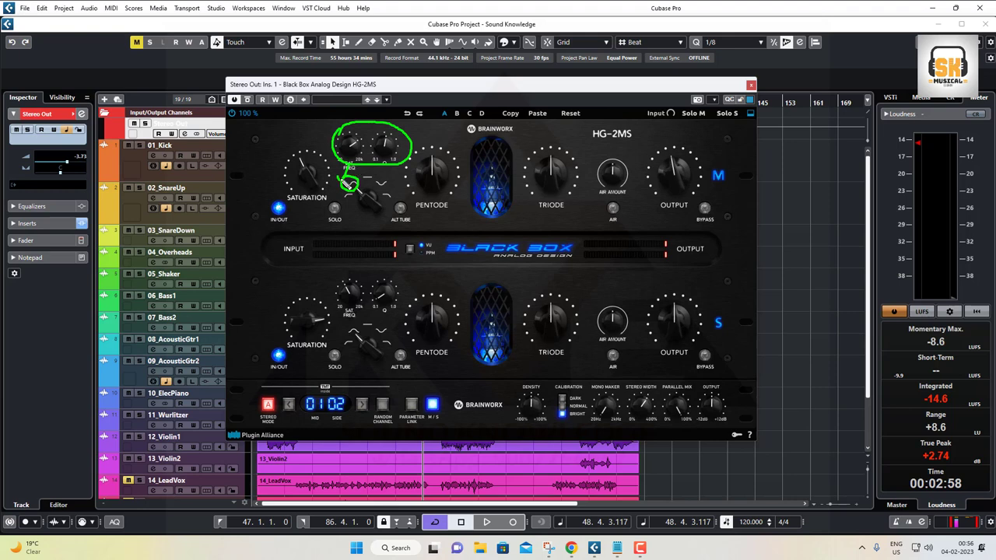
pyautogui.press('Escape')
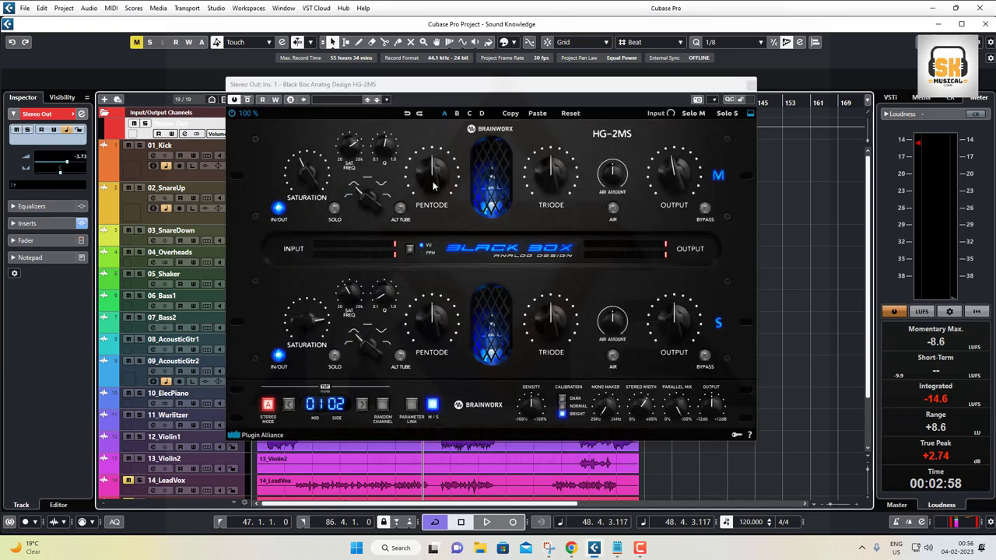
# Try the dip-shaped filter on the mid channel, adjust its saturation frequency, and return the filter to the flat, off position
pyautogui.click(364, 195)
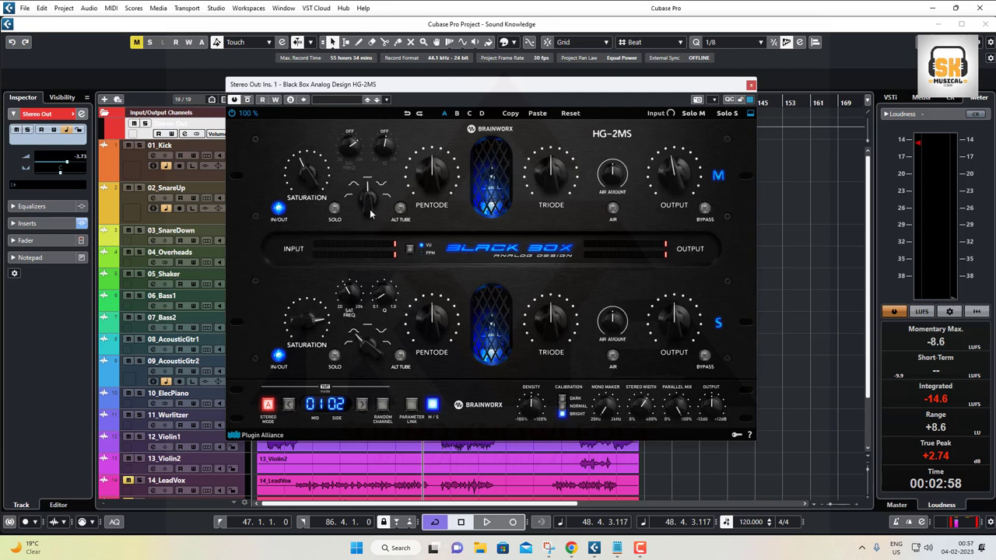
pyautogui.click(357, 186)
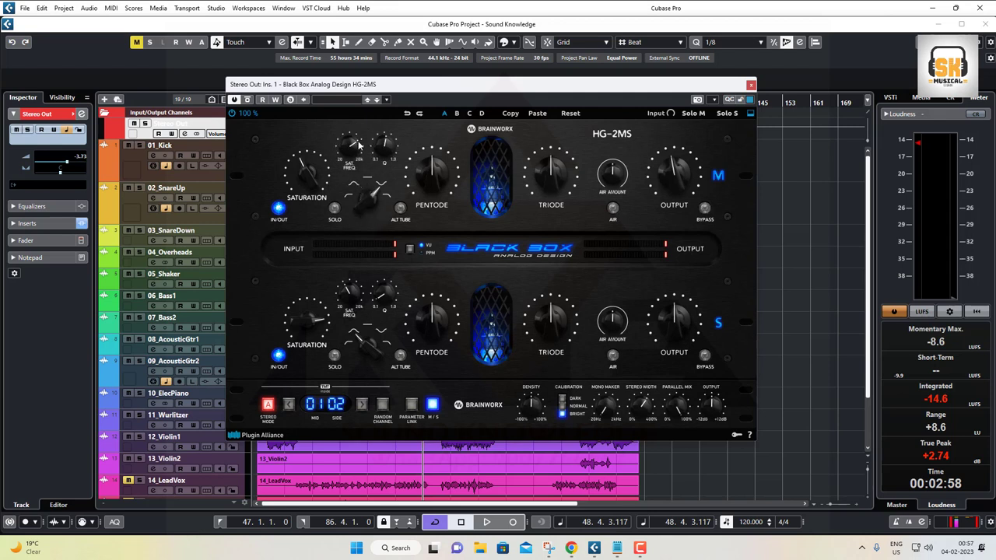
pyautogui.moveTo(349, 147); pyautogui.dragTo(382, 148)
pyautogui.moveTo(361, 210); pyautogui.dragTo(372, 242)
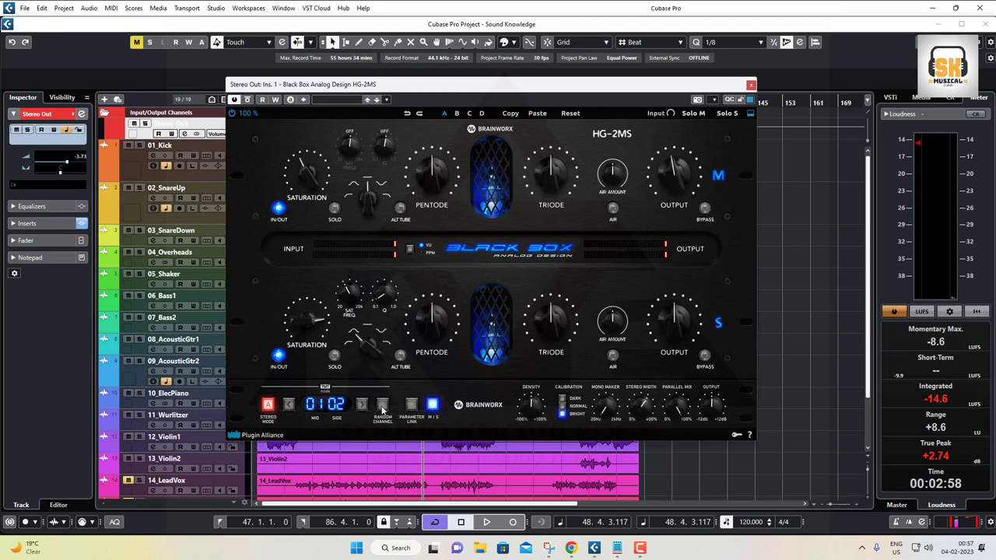
# Demonstrate left/right processing with Parameter Link on, circle the L and R labels temporarily, and restore unlinked M/S mode
pyautogui.click(412, 408)
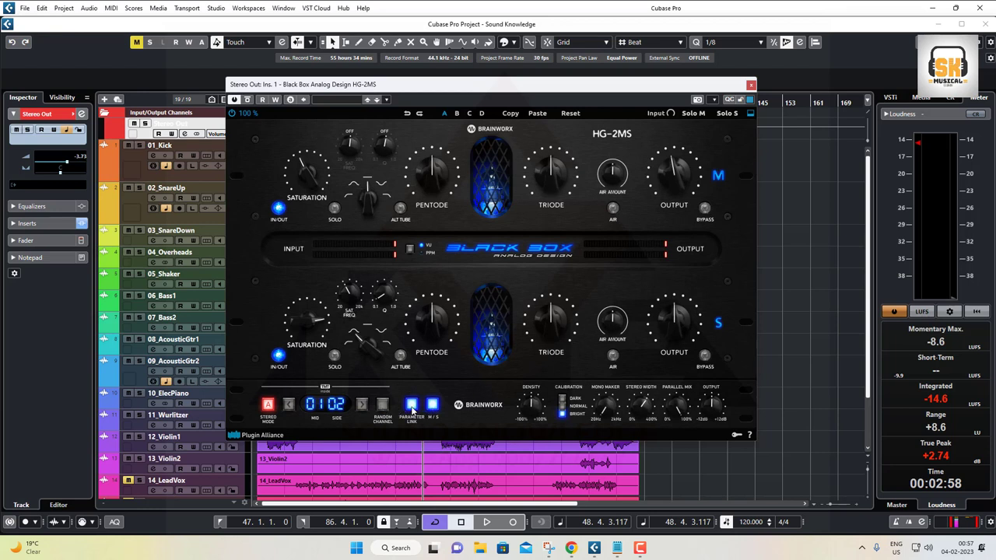
pyautogui.click(434, 408)
pyautogui.hotkey('ctrl', 'shift', 'd')
pyautogui.moveTo(716, 162)
pyautogui.mouseDown()
pyautogui.moveTo(706, 176)
pyautogui.moveTo(727, 171)
pyautogui.moveTo(717, 162)
pyautogui.mouseUp()
pyautogui.moveTo(715, 310)
pyautogui.mouseDown()
pyautogui.moveTo(727, 339)
pyautogui.moveTo(717, 313)
pyautogui.mouseUp()
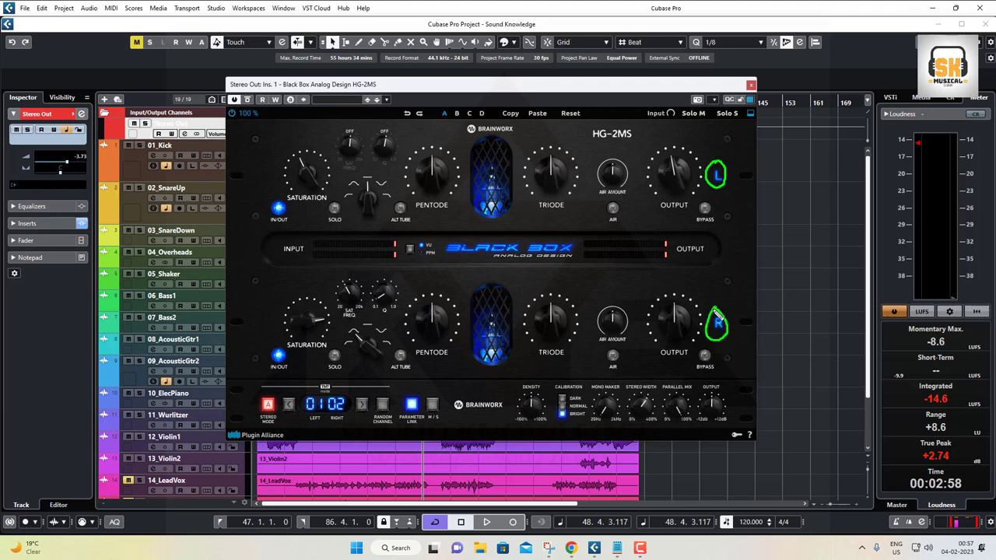
pyautogui.press('Escape')
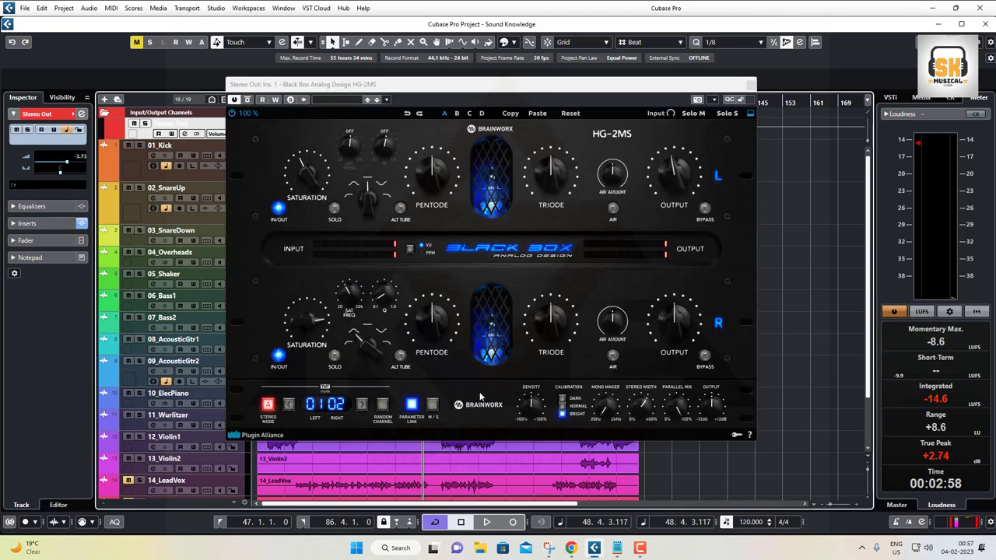
pyautogui.click(433, 404)
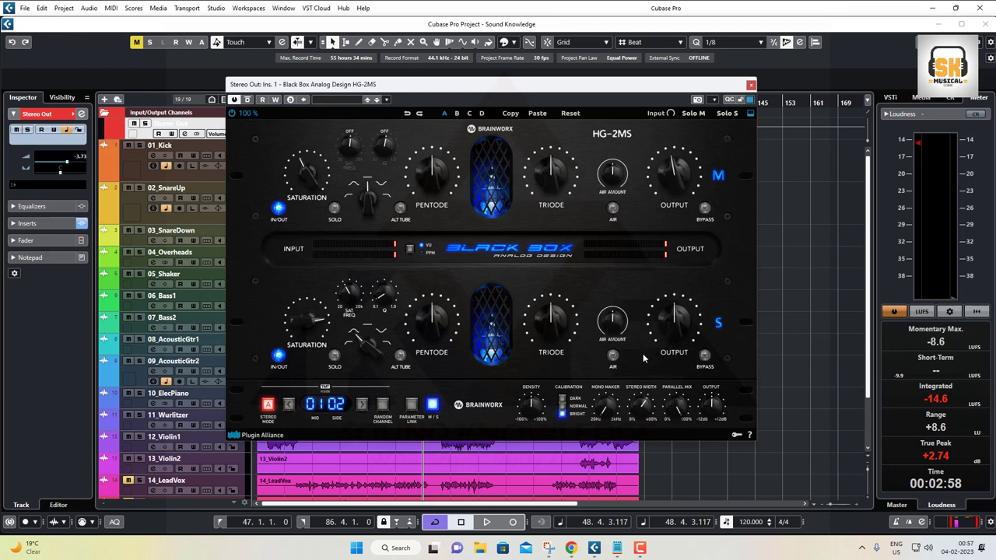
# Switch to Snipping Tool and draw a small red tick mark inside the side-mic circle nearest the L side of the diagram
pyautogui.click(549, 548)
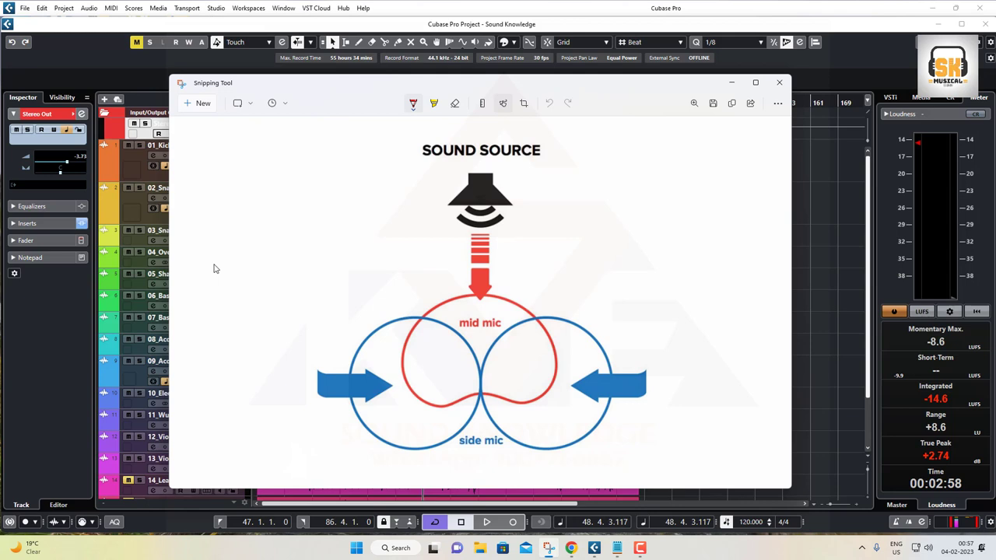
pyautogui.moveTo(376, 339)
pyautogui.mouseDown()
pyautogui.moveTo(380, 350)
pyautogui.moveTo(387, 336)
pyautogui.mouseUp()
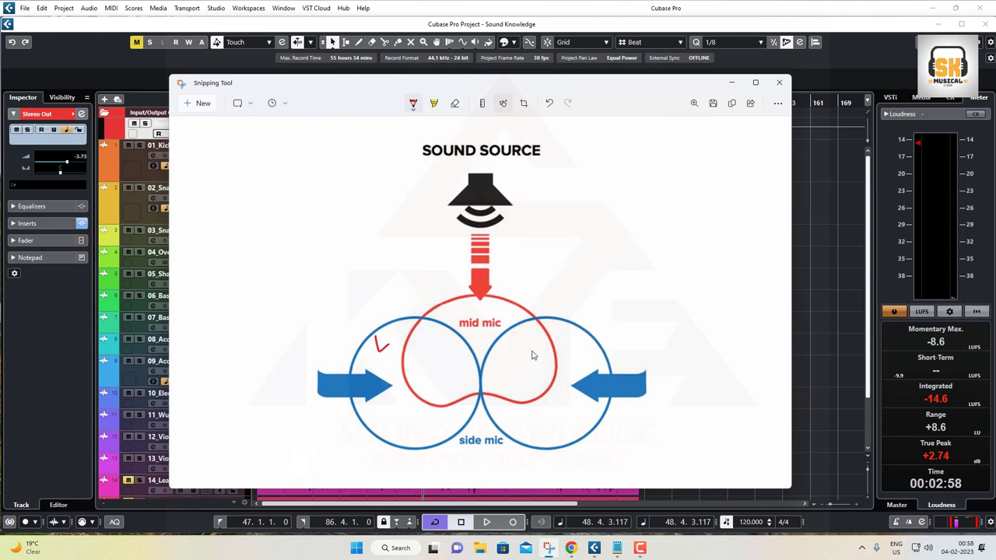
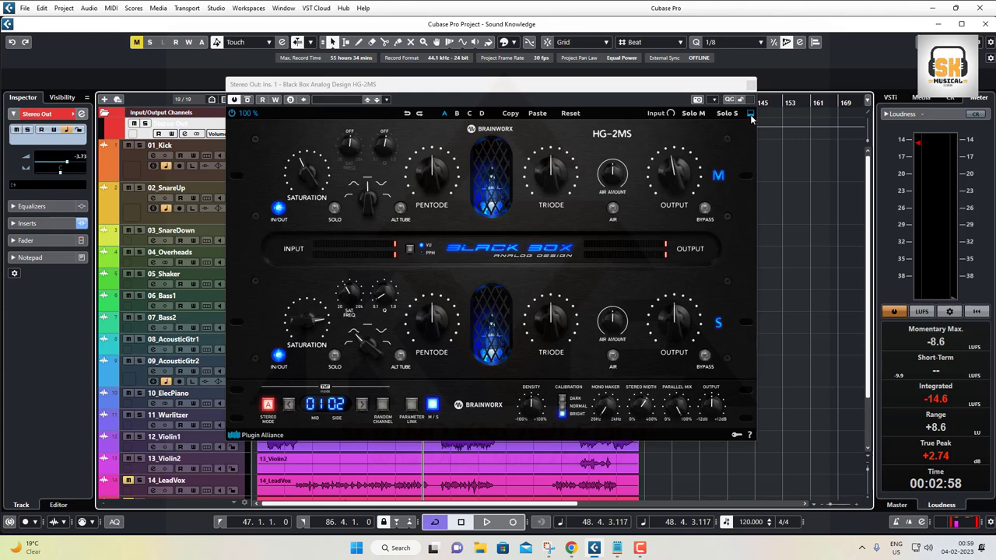
# Scale the HG-2MS interface to 125% and reposition its window so that the whole plug-in fits on the screen
pyautogui.click(751, 115)
pyautogui.click(751, 114)
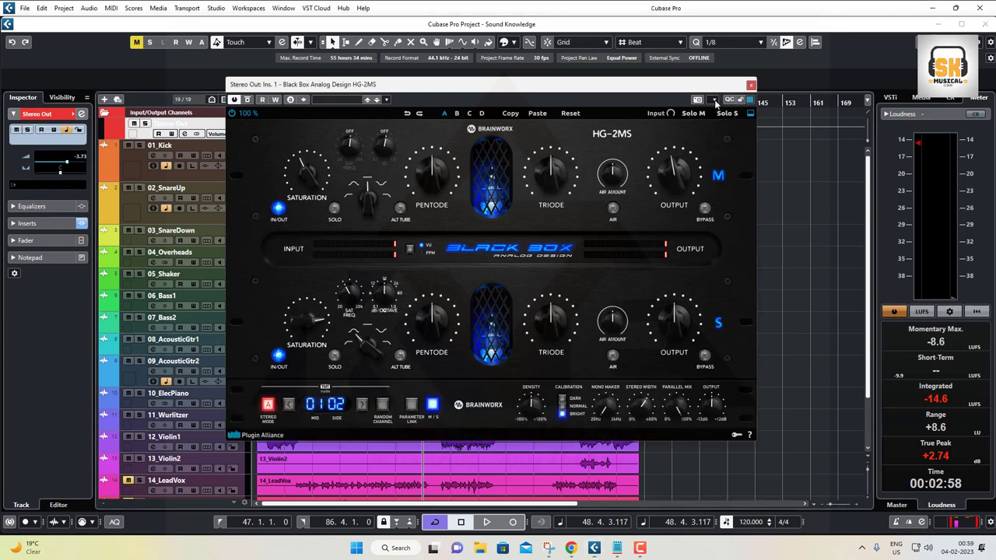
pyautogui.click(714, 101)
pyautogui.click(606, 134)
pyautogui.click(257, 113)
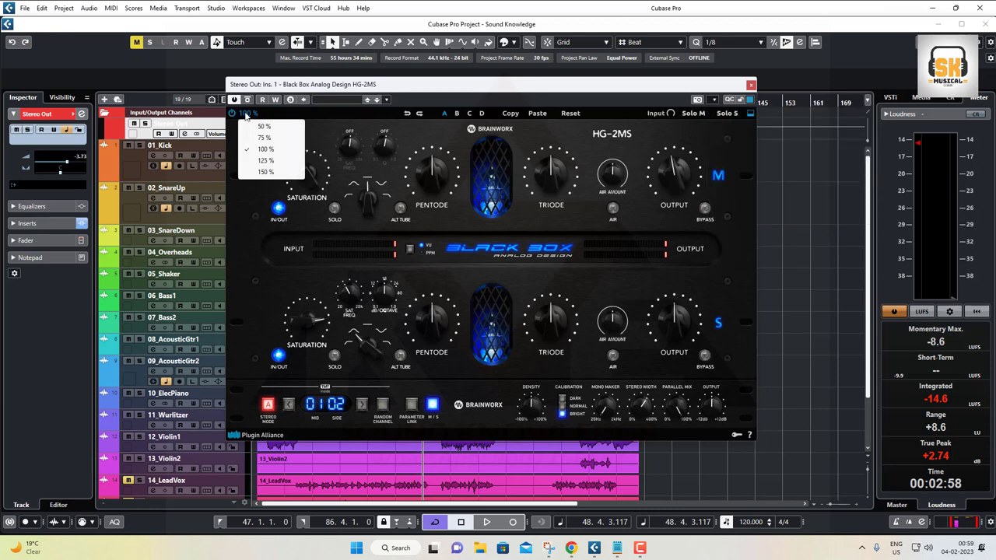
pyautogui.click(264, 160)
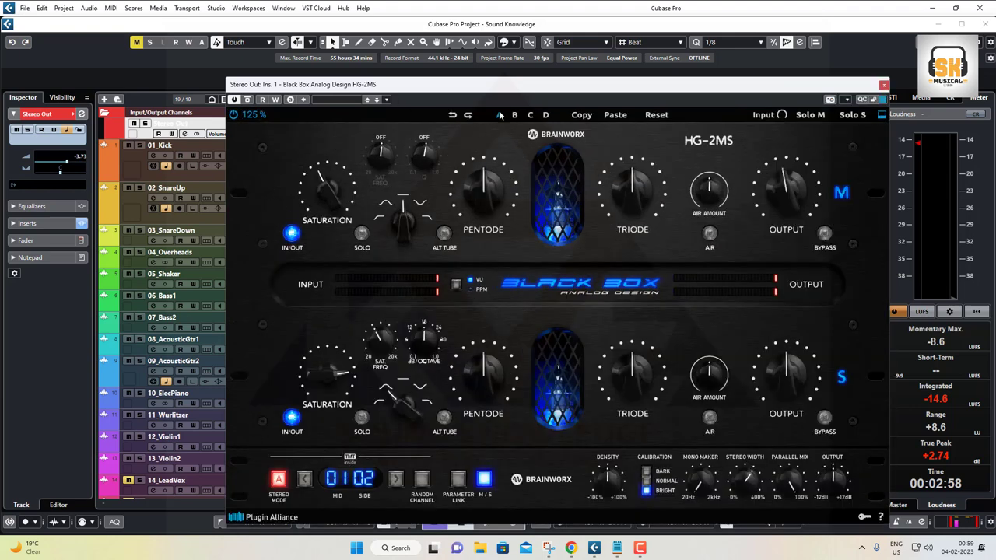
pyautogui.moveTo(480, 82); pyautogui.dragTo(384, 26)
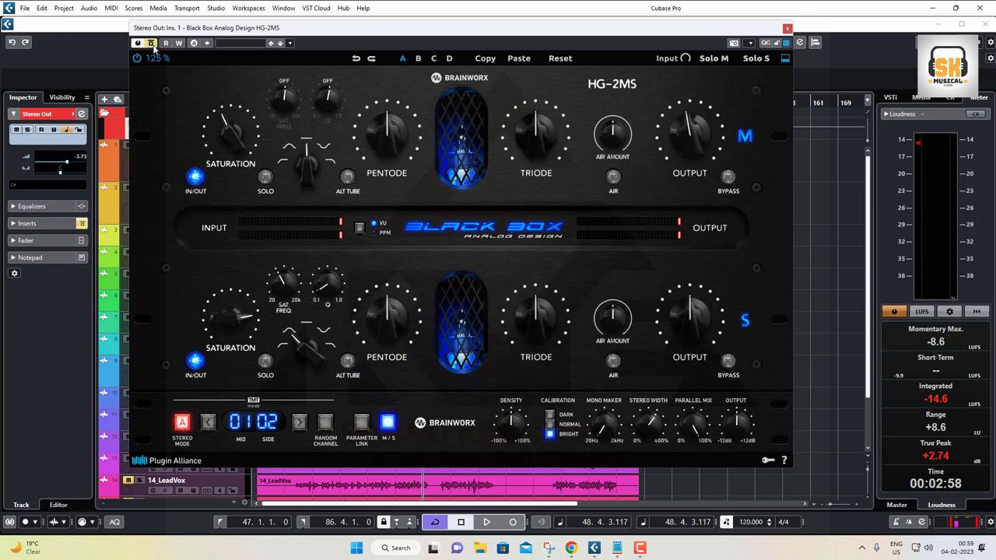
# Play the mix with HG-2MS bypassed, reactivate the plug-in to compare the sound, and stop playback
pyautogui.press('space')
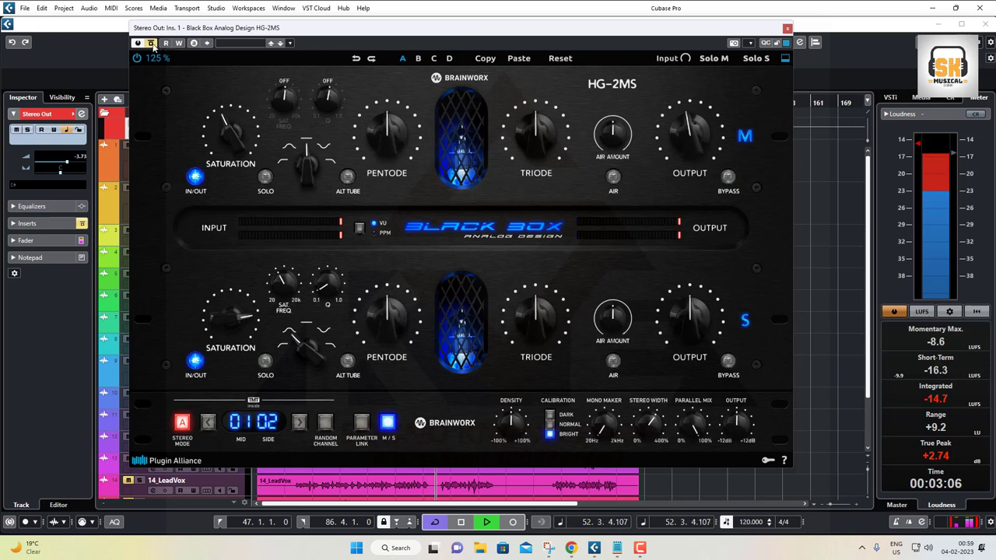
pyautogui.click(151, 43)
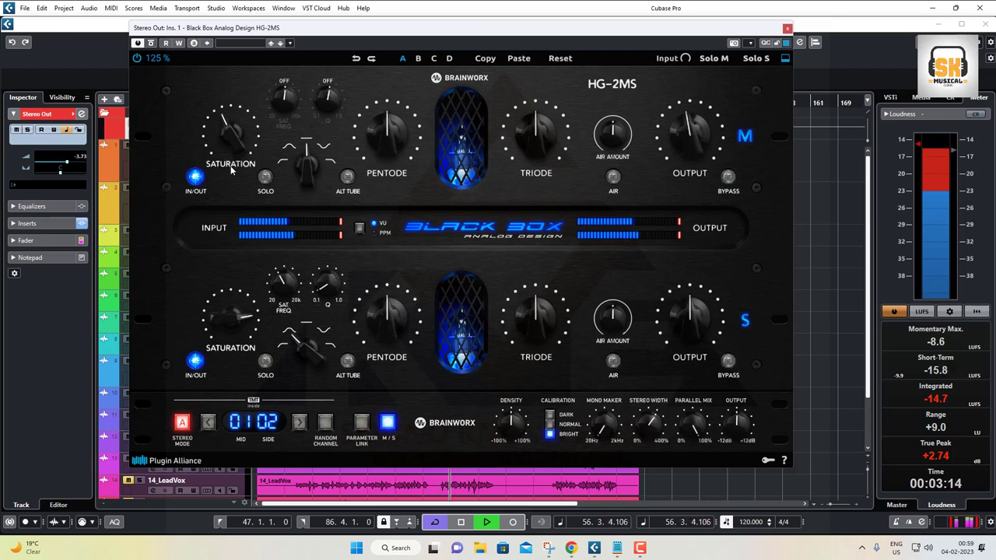
pyautogui.press('space')
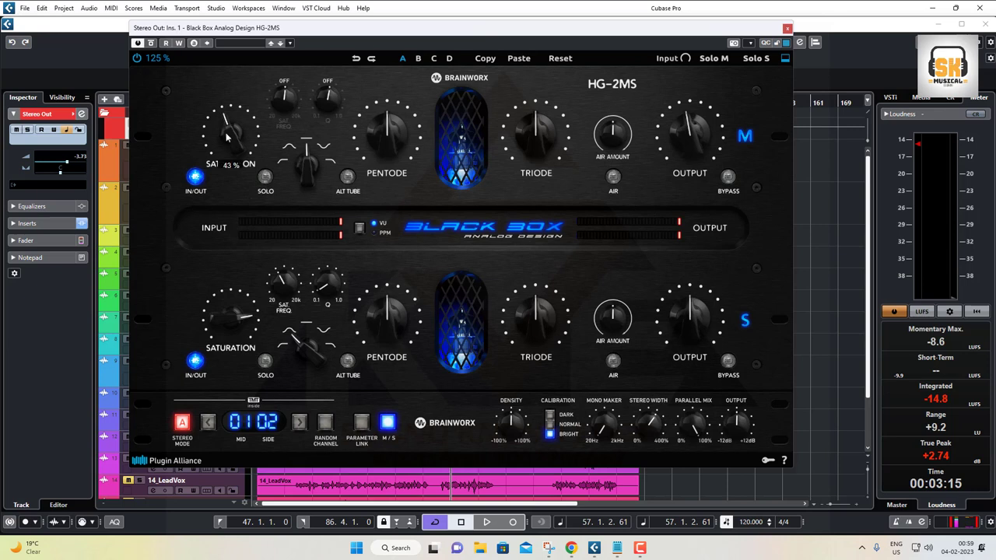
# Raise the mid channel's saturation to 64%, resume playback, and solo the mid saturation signal
pyautogui.moveTo(227, 137); pyautogui.dragTo(217, 107)
pyautogui.press('space')
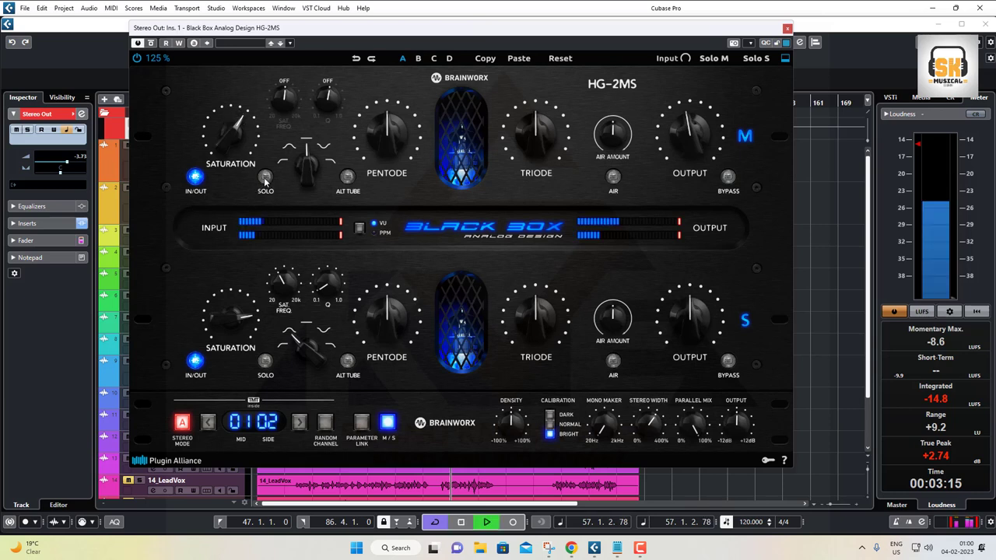
pyautogui.click(266, 177)
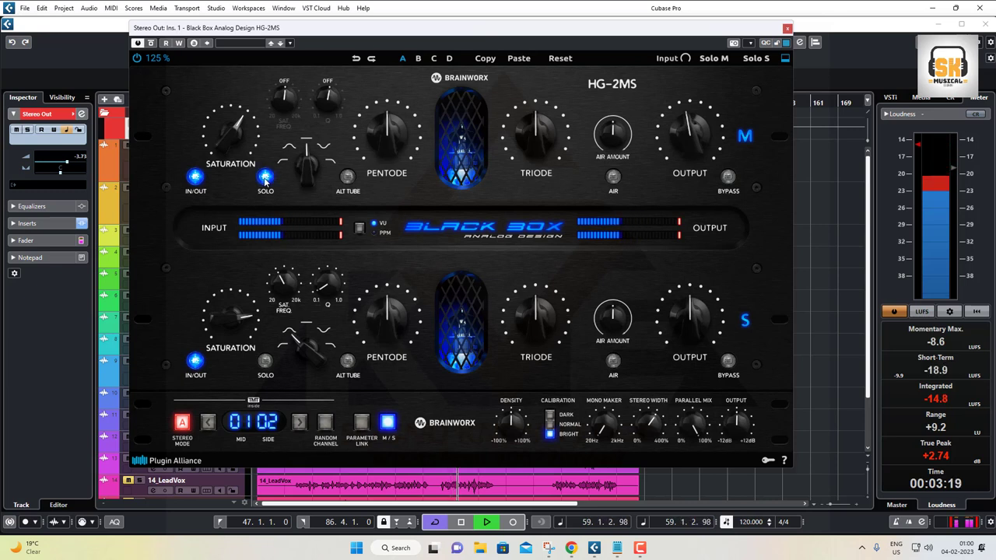
pyautogui.moveTo(220, 140)
pyautogui.mouseDown()
pyautogui.moveTo(214, 122)
pyautogui.moveTo(226, 146)
pyautogui.mouseUp()
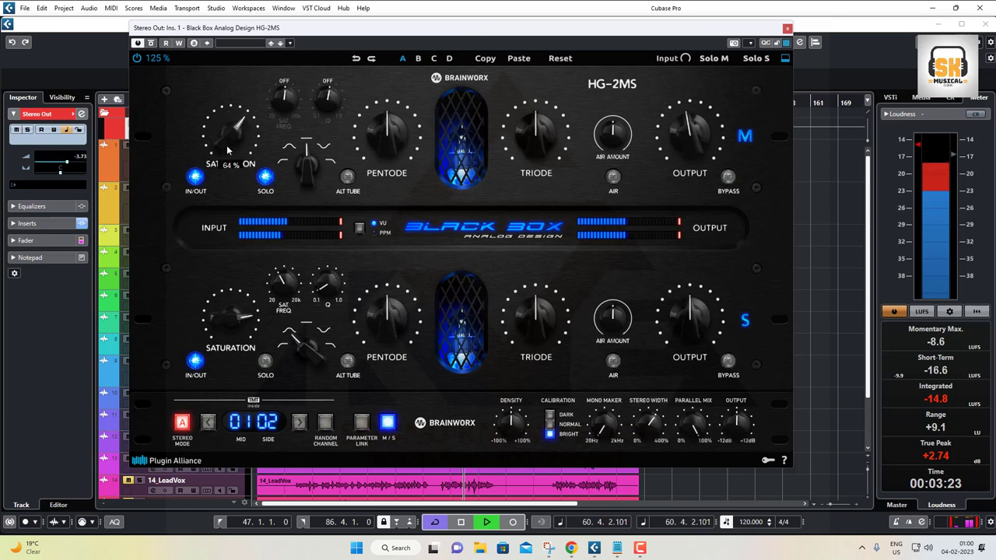
# Audition the bell-shaped filter on the mid saturation with a Q of 0.27 and a SAT FREQ of 9.68 kHz
pyautogui.click(307, 162)
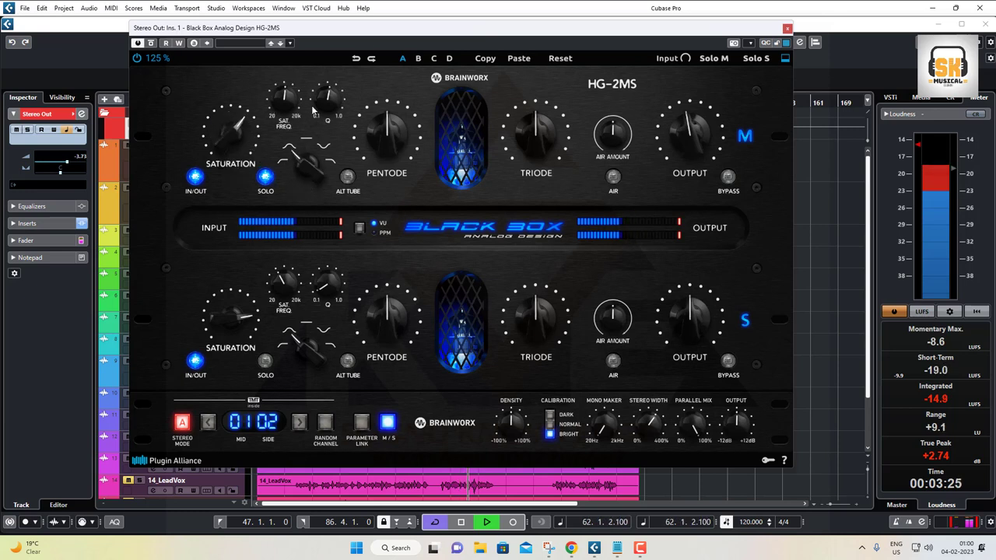
pyautogui.moveTo(328, 104); pyautogui.dragTo(327, 143)
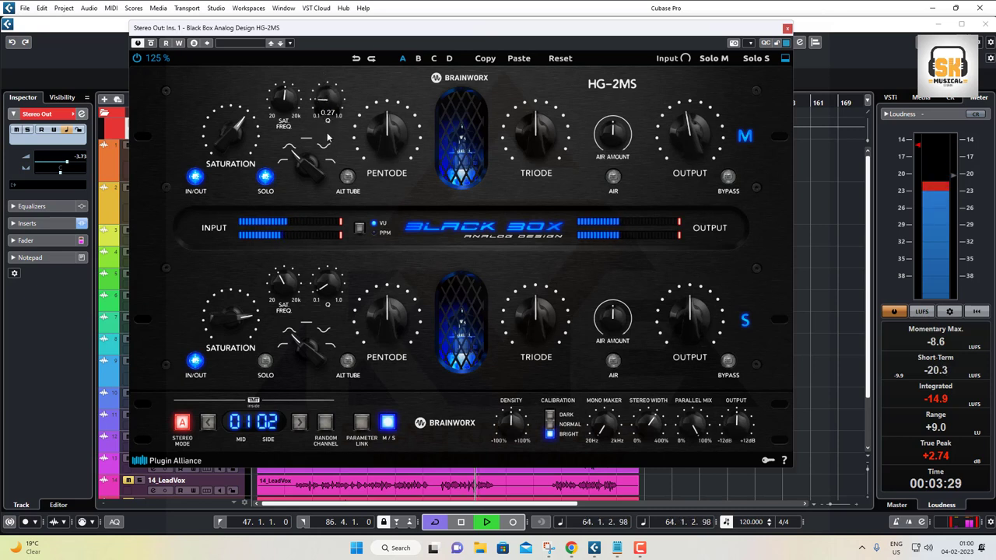
pyautogui.moveTo(282, 96); pyautogui.dragTo(278, 83)
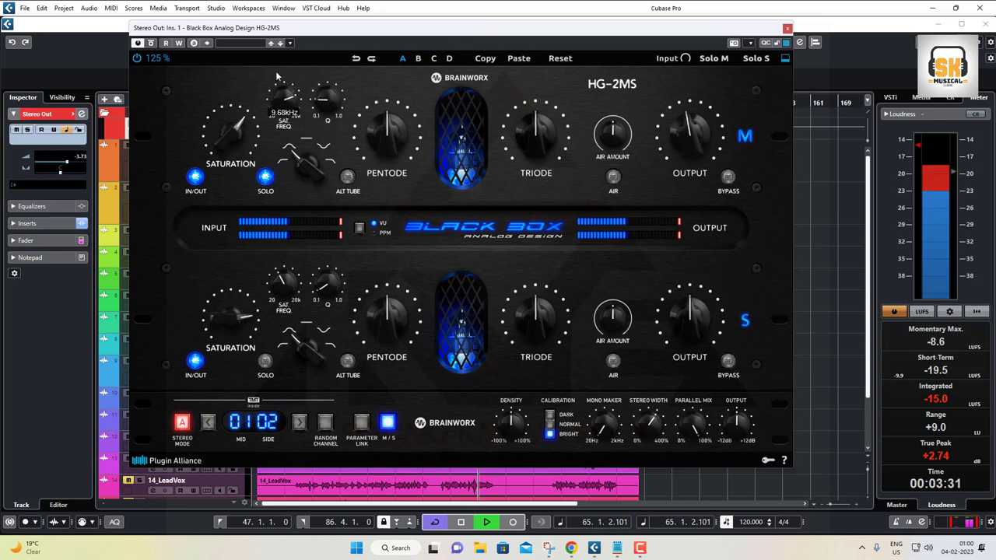
# Audition the dip-shaped filter on the mid saturation, raise its Q and SAT FREQ, and compare the sound with the saturation solo off and on
pyautogui.moveTo(308, 162); pyautogui.dragTo(285, 96)
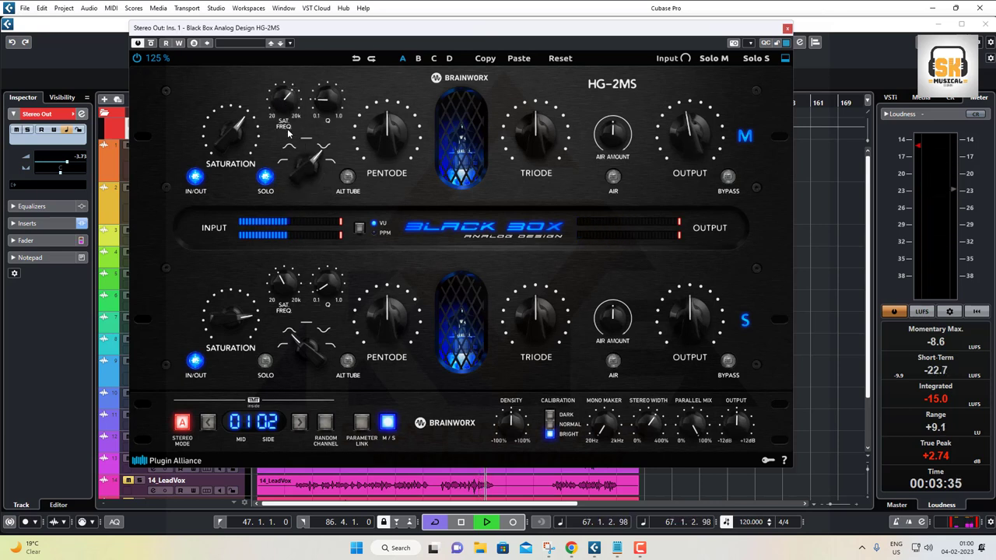
pyautogui.moveTo(304, 164)
pyautogui.mouseDown()
pyautogui.moveTo(313, 210)
pyautogui.moveTo(303, 166)
pyautogui.mouseUp()
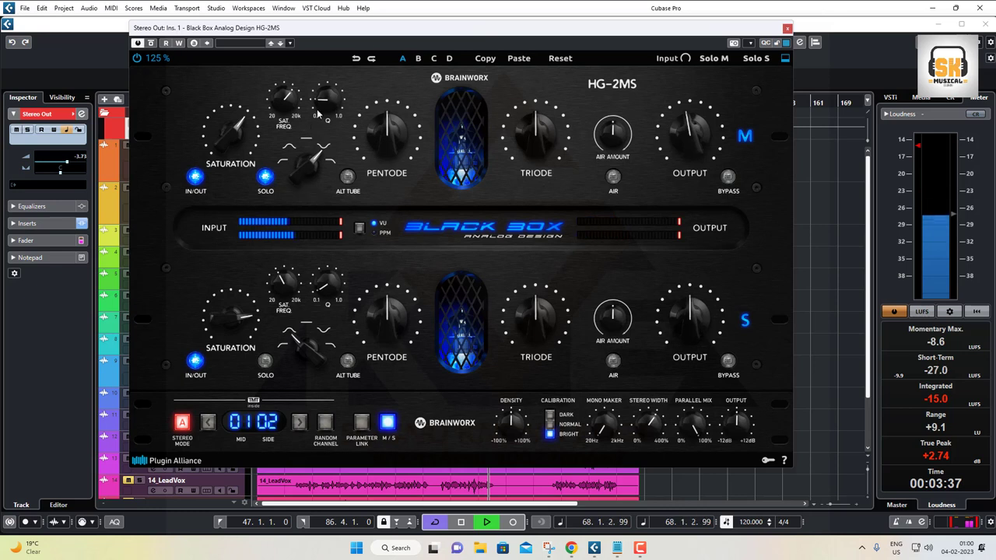
pyautogui.moveTo(326, 99); pyautogui.dragTo(320, 43)
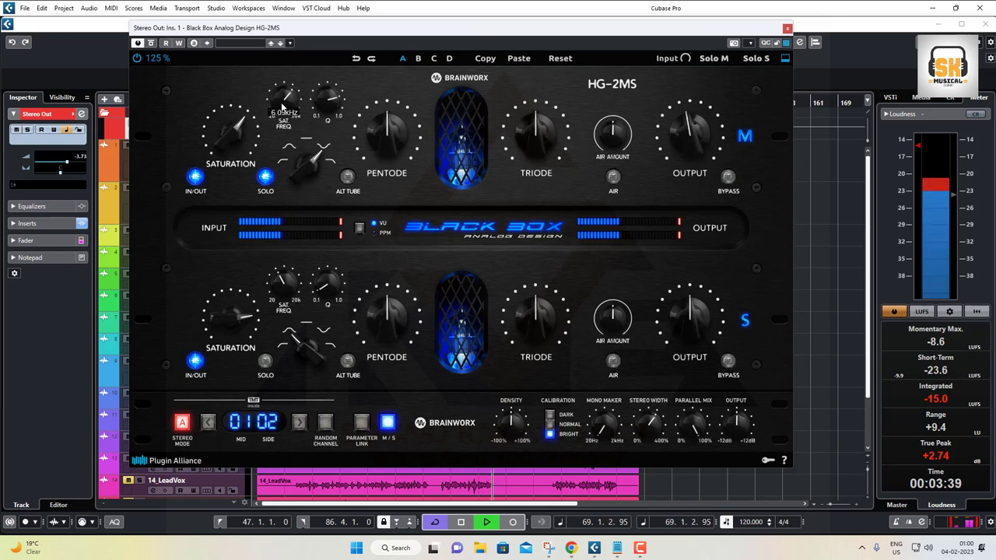
pyautogui.moveTo(283, 97); pyautogui.dragTo(324, 94)
pyautogui.click(264, 177)
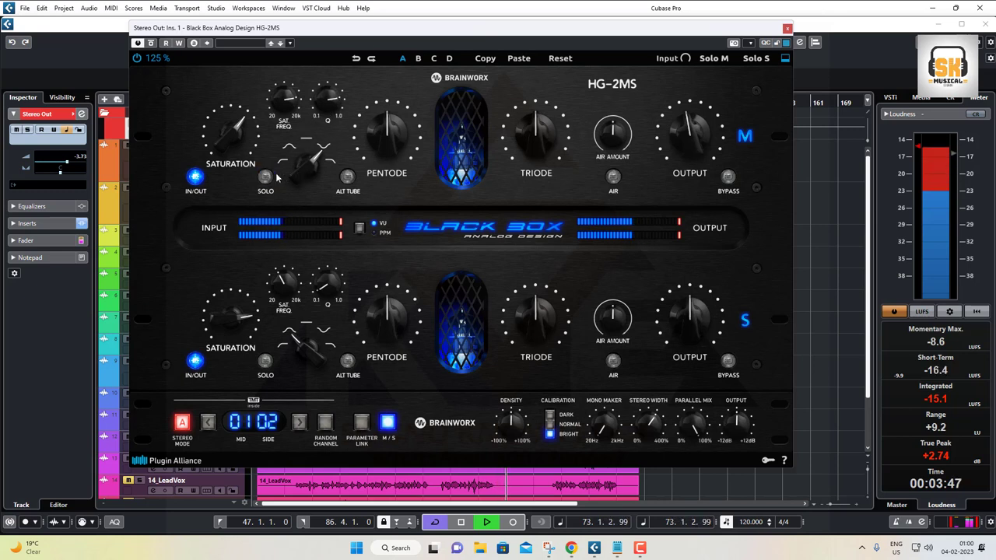
pyautogui.click(265, 177)
# Audition the mid saturation's HighPass filter with SAT FREQ at 777 Hz and a reduced slope, starting from Flat
pyautogui.moveTo(287, 176); pyautogui.dragTo(319, 214)
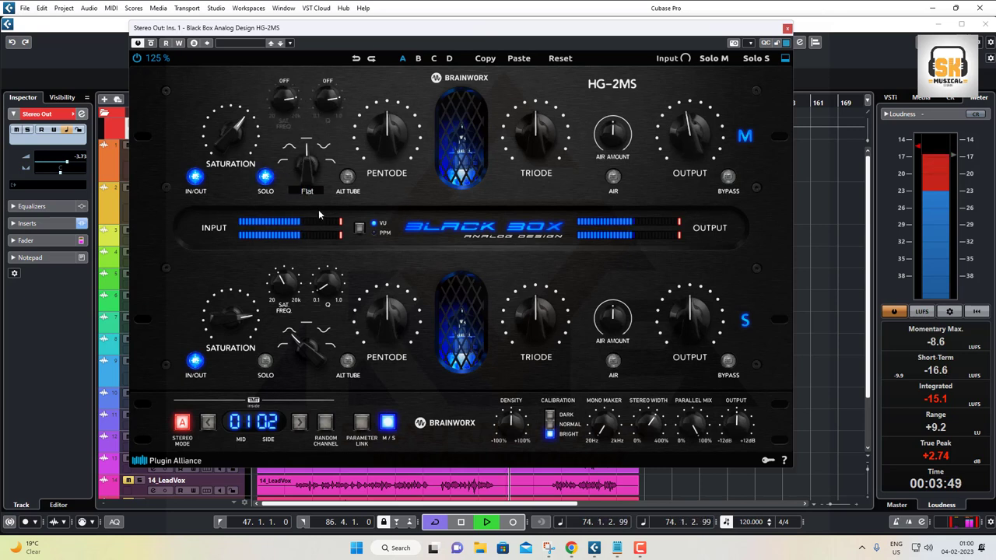
pyautogui.moveTo(307, 161); pyautogui.dragTo(309, 203)
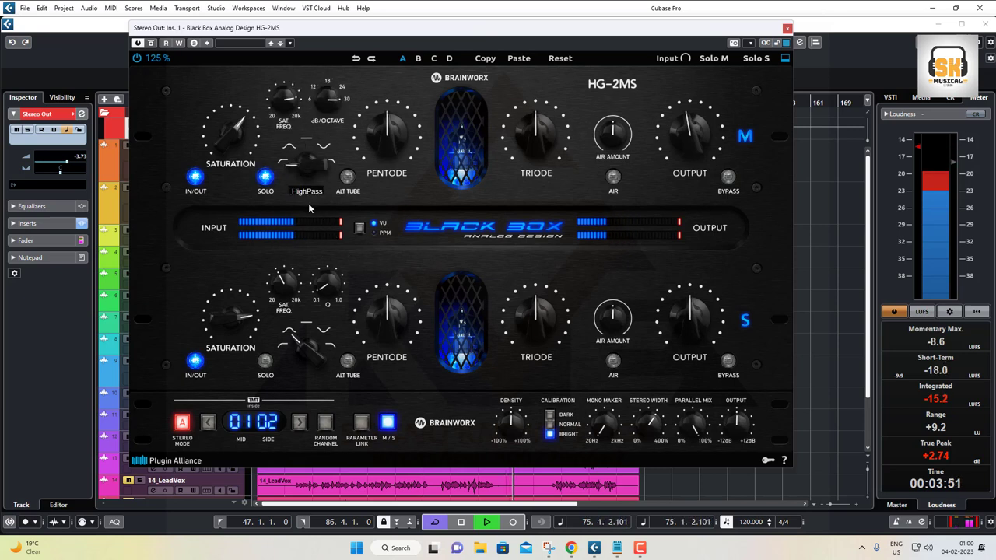
pyautogui.moveTo(285, 98); pyautogui.dragTo(286, 134)
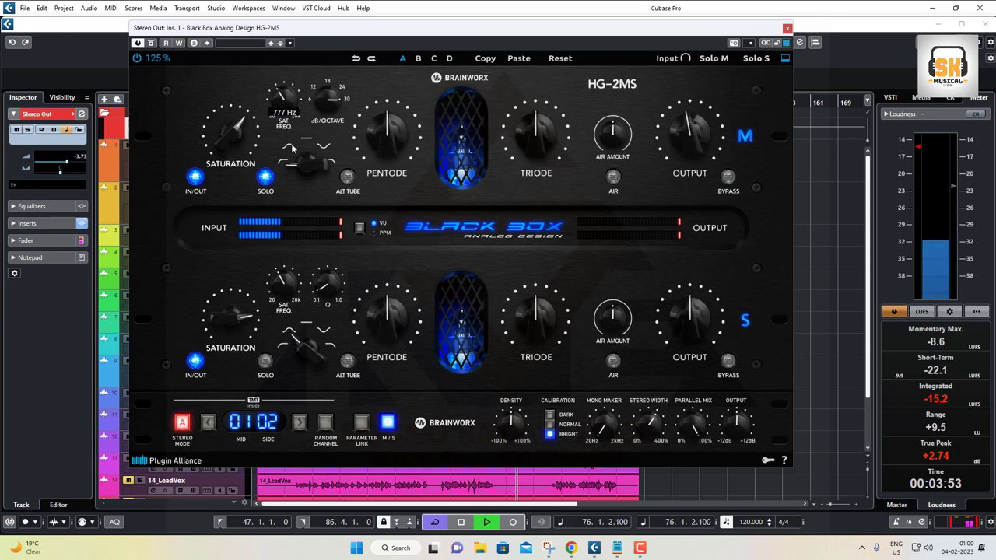
pyautogui.moveTo(325, 98); pyautogui.dragTo(332, 129)
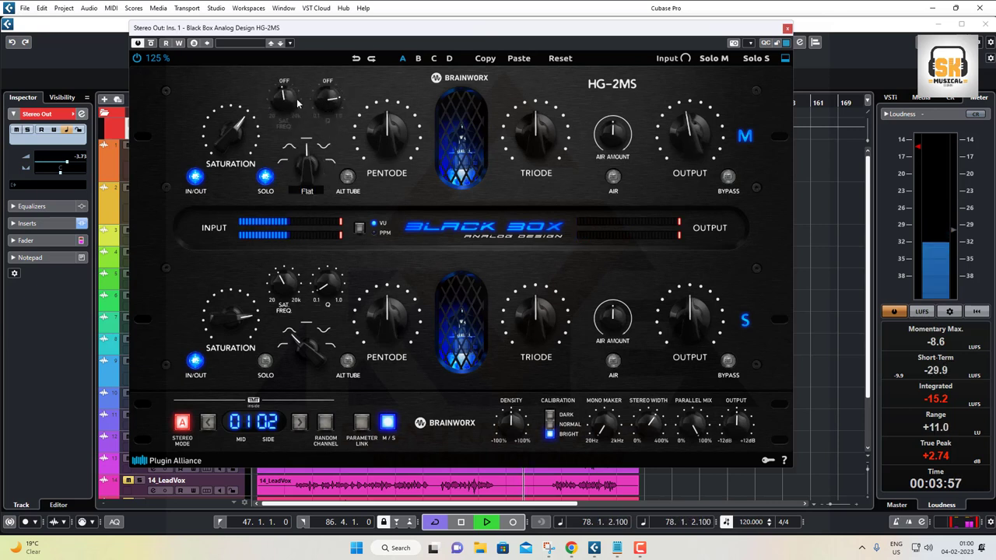
# Try the opposite pass-filter shape on the mid saturation at 12 dB/octave, set saturation to 59%, and raise SAT FREQ
pyautogui.moveTo(283, 103); pyautogui.dragTo(280, 87)
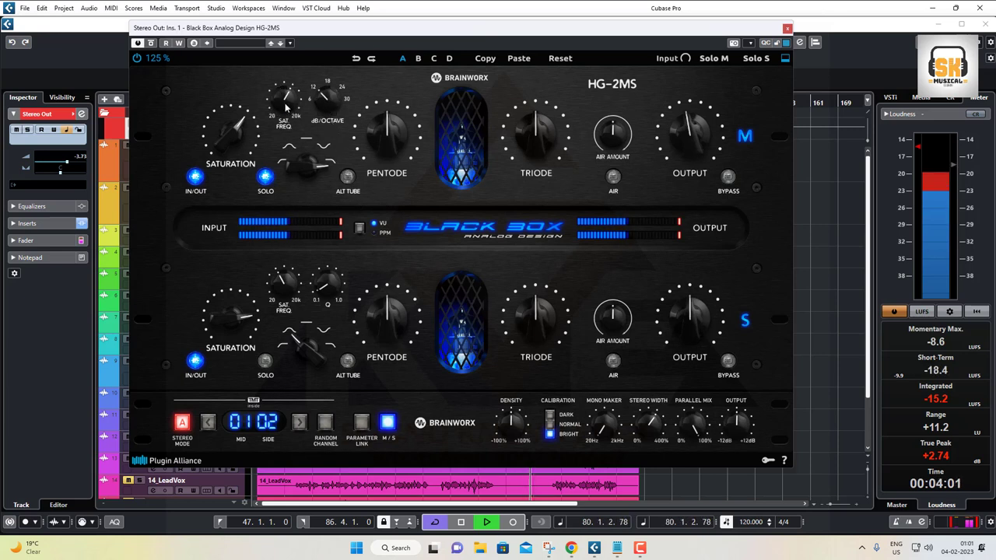
pyautogui.moveTo(228, 138); pyautogui.dragTo(231, 158)
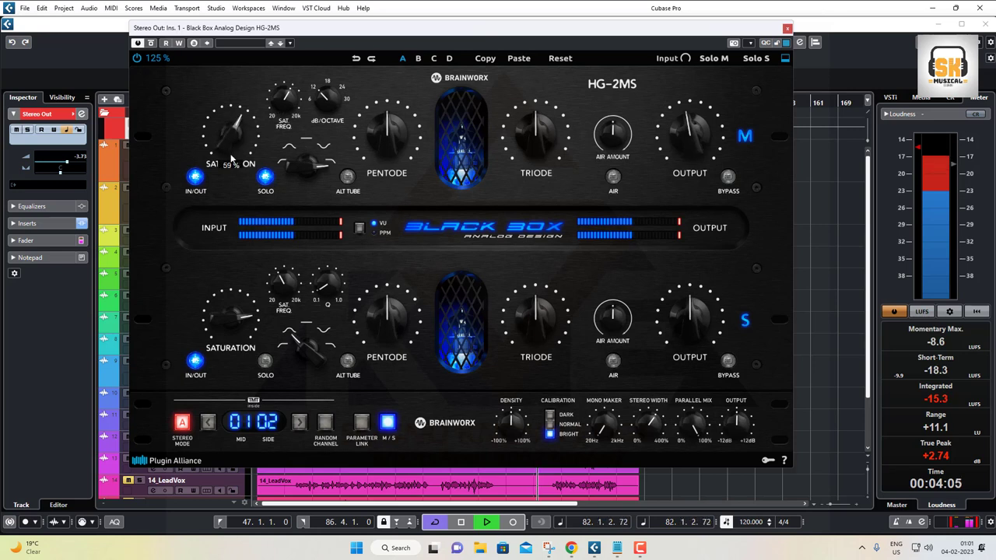
pyautogui.moveTo(284, 102); pyautogui.dragTo(281, 86)
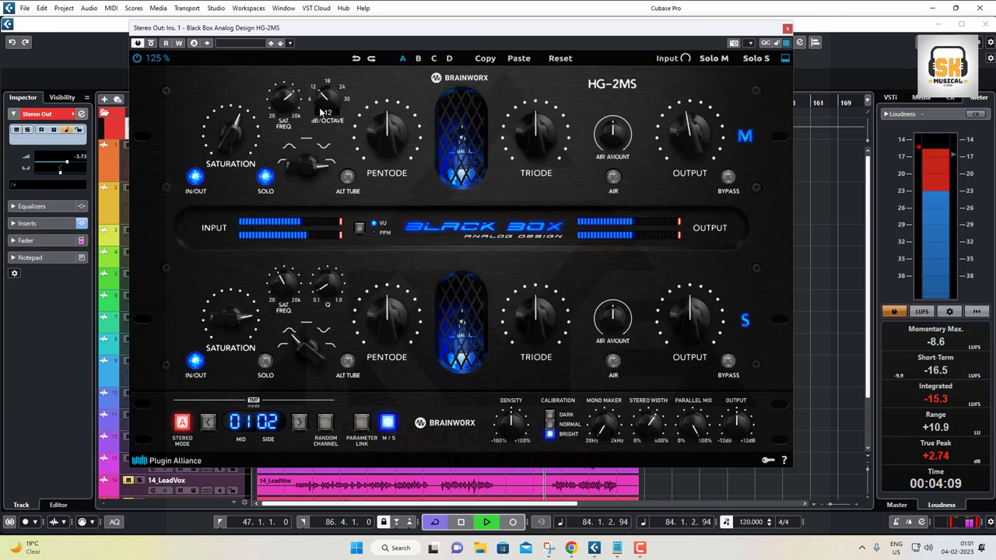
pyautogui.moveTo(319, 112); pyautogui.dragTo(322, 121)
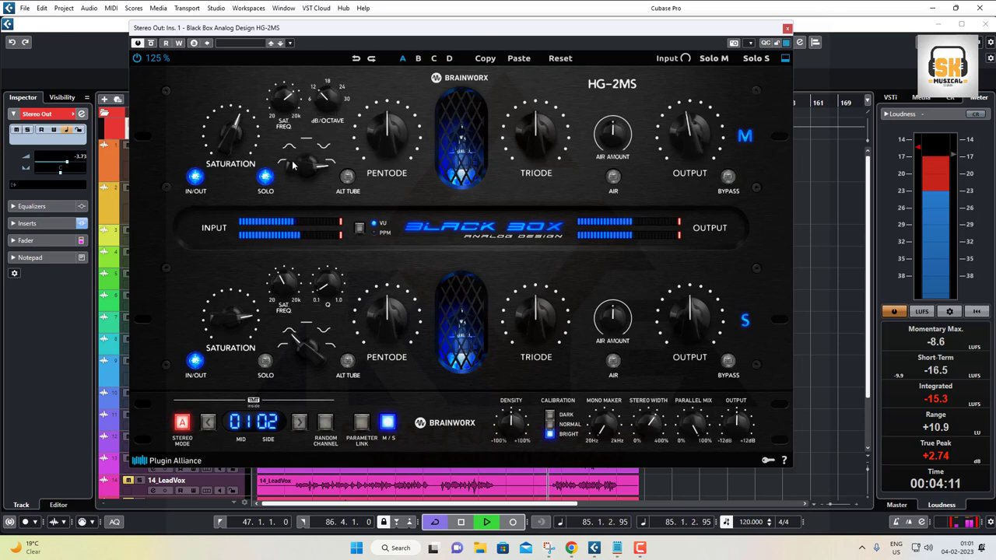
# Set the mid saturation to the dip-shaped filter with Q 0.62 and SAT FREQ 6.26 kHz, and turn off its solo
pyautogui.moveTo(291, 161); pyautogui.dragTo(313, 136)
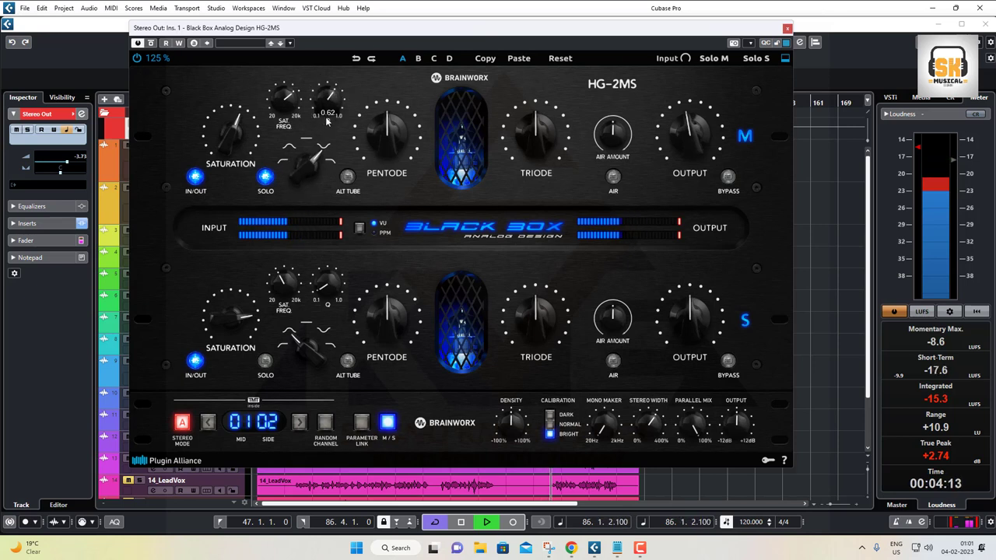
pyautogui.moveTo(285, 99); pyautogui.dragTo(284, 105)
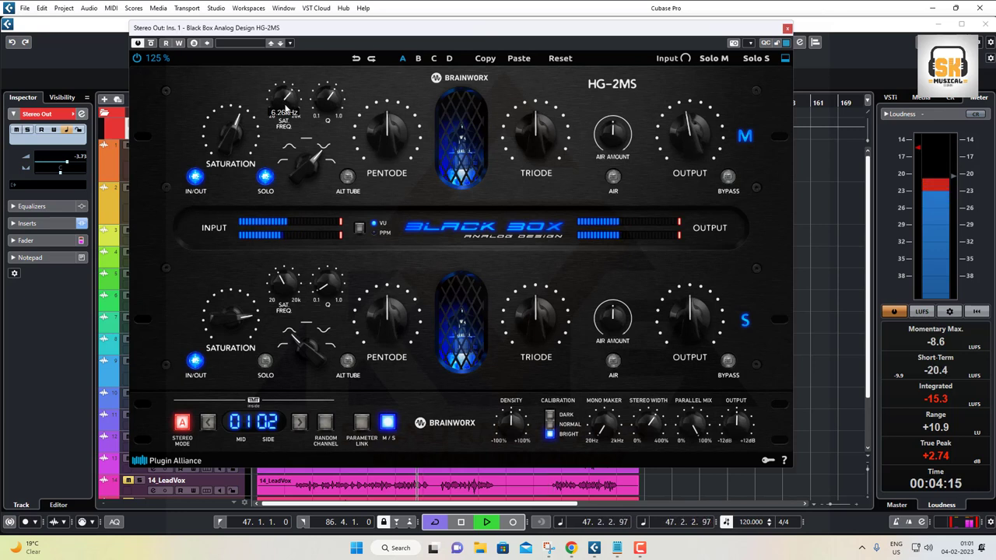
pyautogui.click(261, 182)
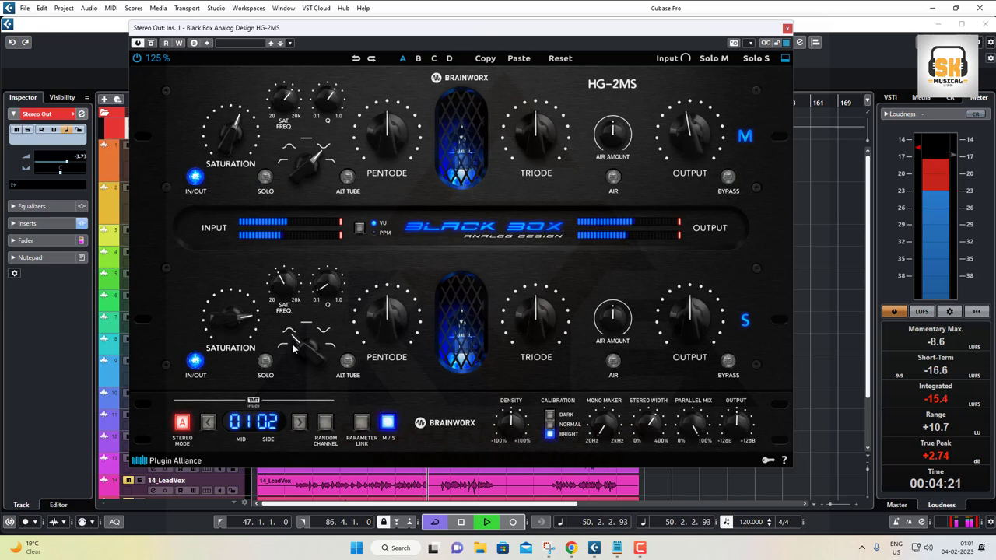
# Solo the side channel's saturation, raise its bell filter's Q, and set saturation to 65% and SAT FREQ to 11.05 kHz
pyautogui.click(265, 361)
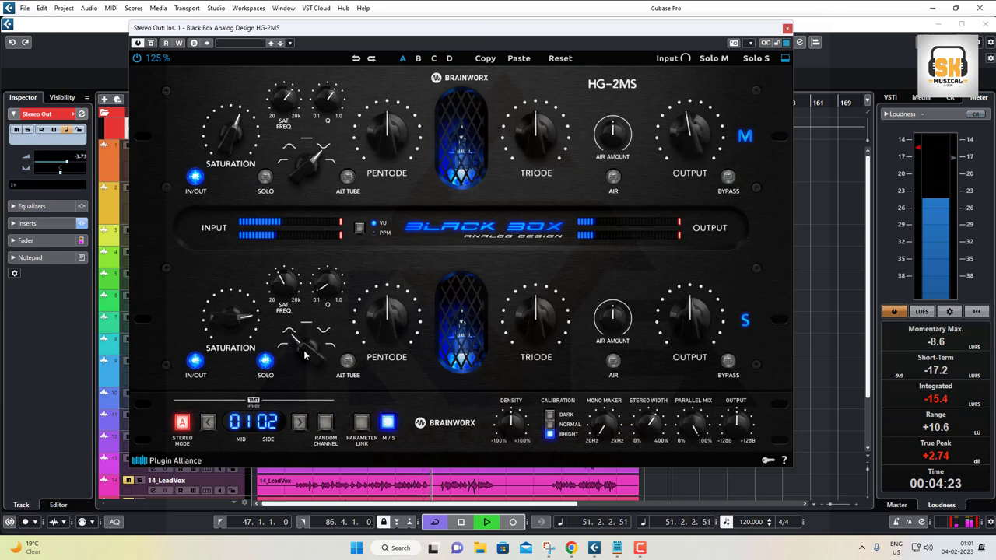
pyautogui.moveTo(305, 355)
pyautogui.mouseDown()
pyautogui.moveTo(303, 299)
pyautogui.moveTo(304, 343)
pyautogui.mouseUp()
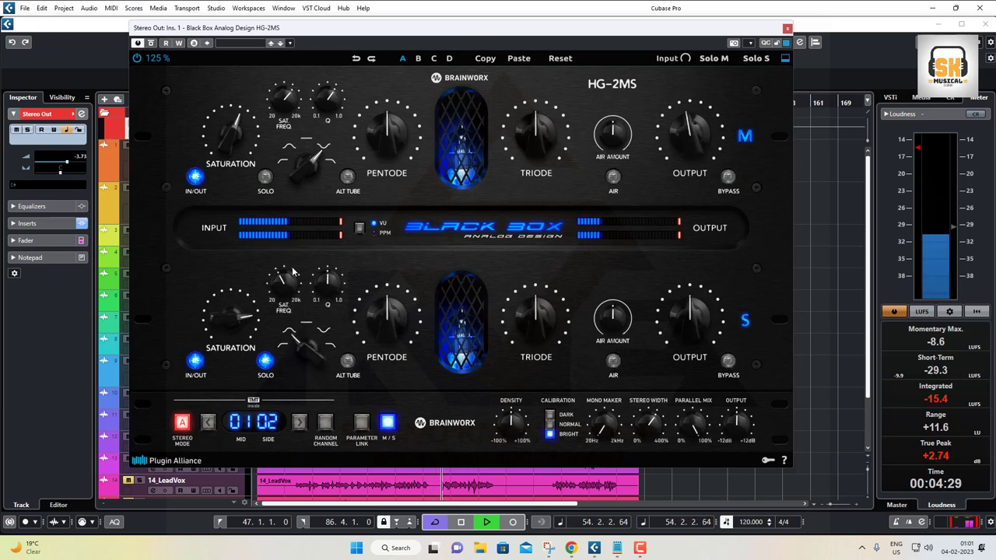
pyautogui.moveTo(229, 313); pyautogui.dragTo(222, 345)
pyautogui.moveTo(284, 286); pyautogui.dragTo(279, 244)
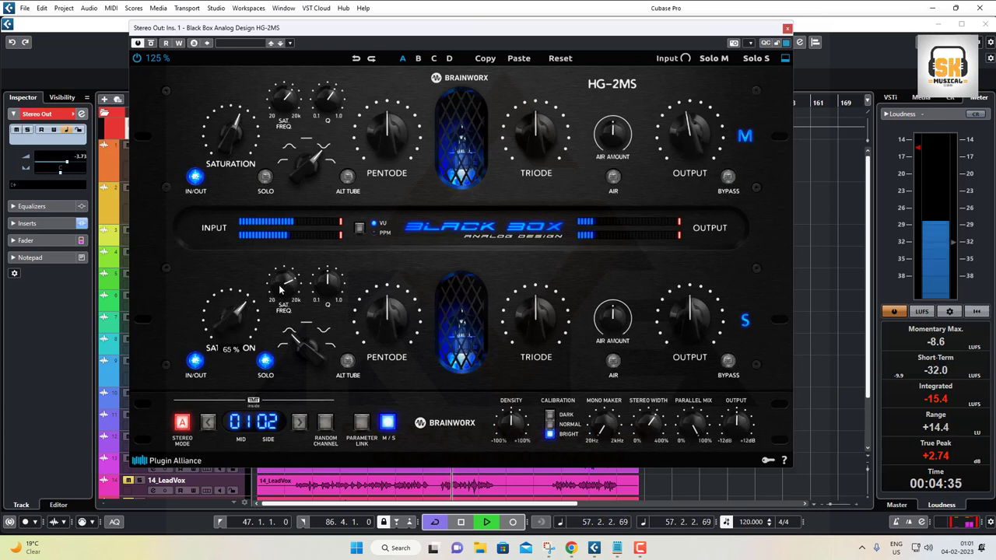
pyautogui.moveTo(279, 282); pyautogui.dragTo(279, 280)
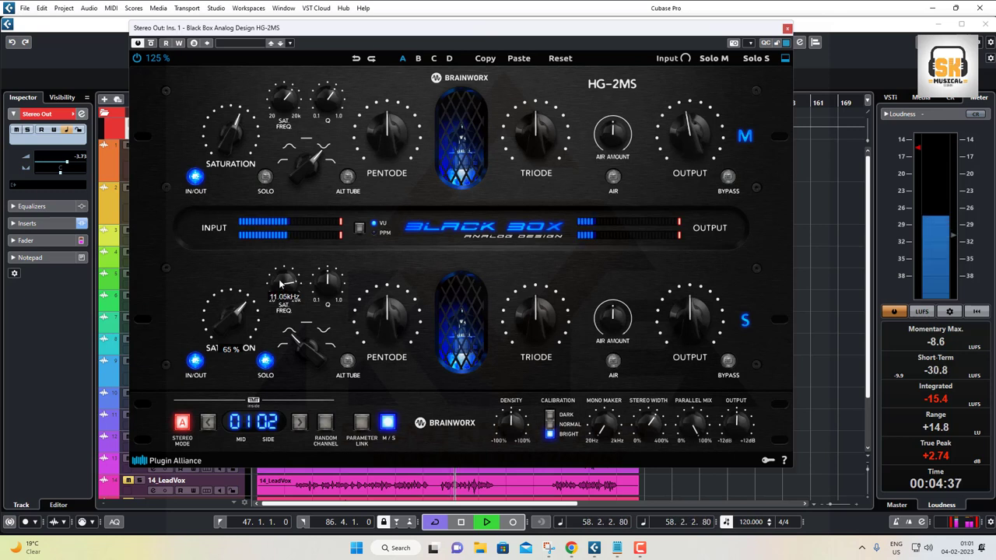
# Turn off the side channel's saturation solo and raise its bell filter's Q
pyautogui.click(266, 362)
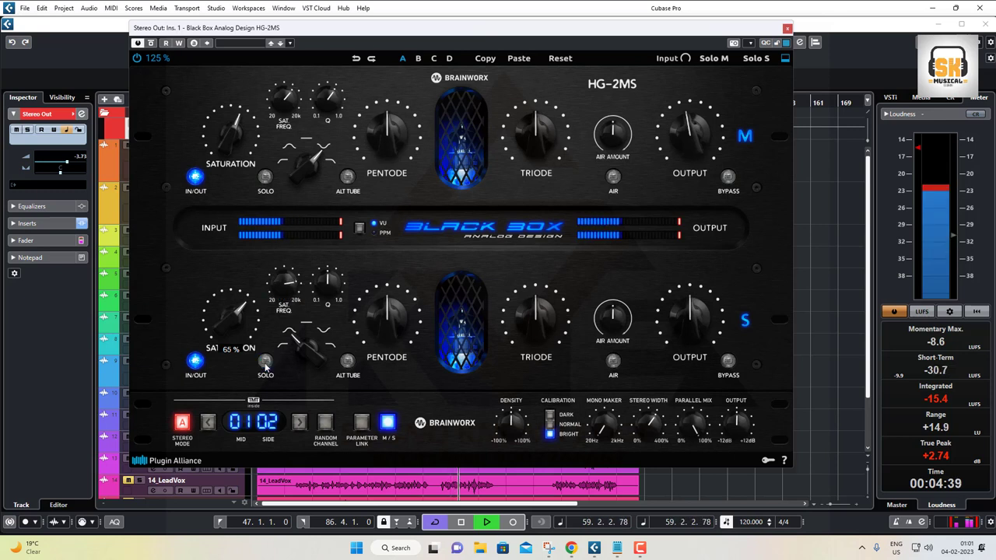
pyautogui.moveTo(327, 290); pyautogui.dragTo(328, 284)
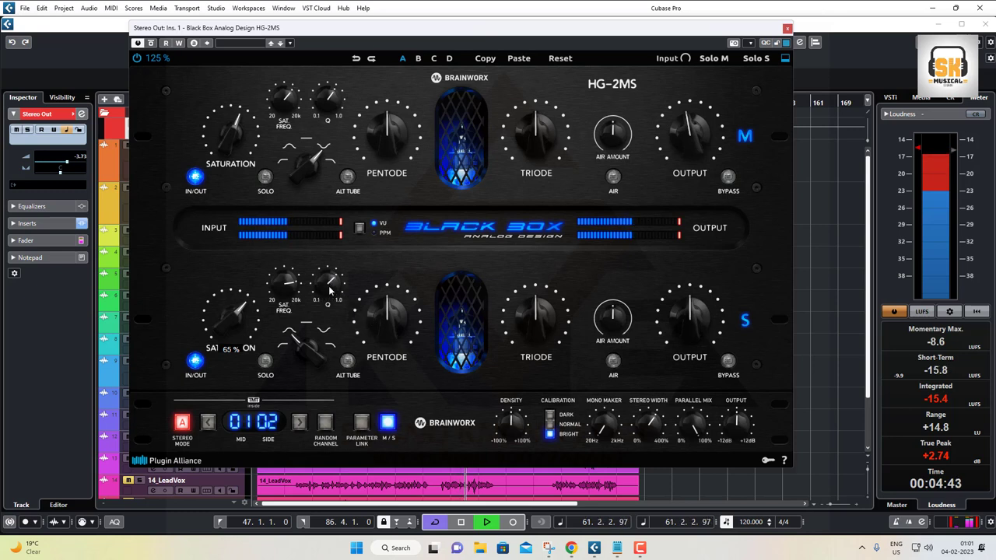
# Set calibration to Normal and parallel mix to 98%, widen the stereo image, and reset the mid output to its default
pyautogui.click(550, 424)
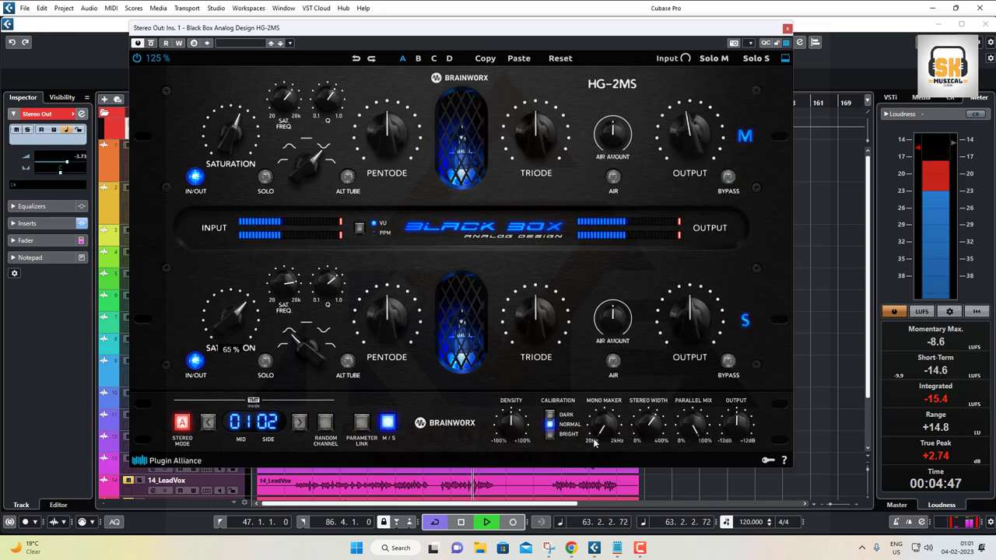
pyautogui.moveTo(699, 427)
pyautogui.mouseDown()
pyautogui.moveTo(691, 457)
pyautogui.moveTo(685, 420)
pyautogui.mouseUp()
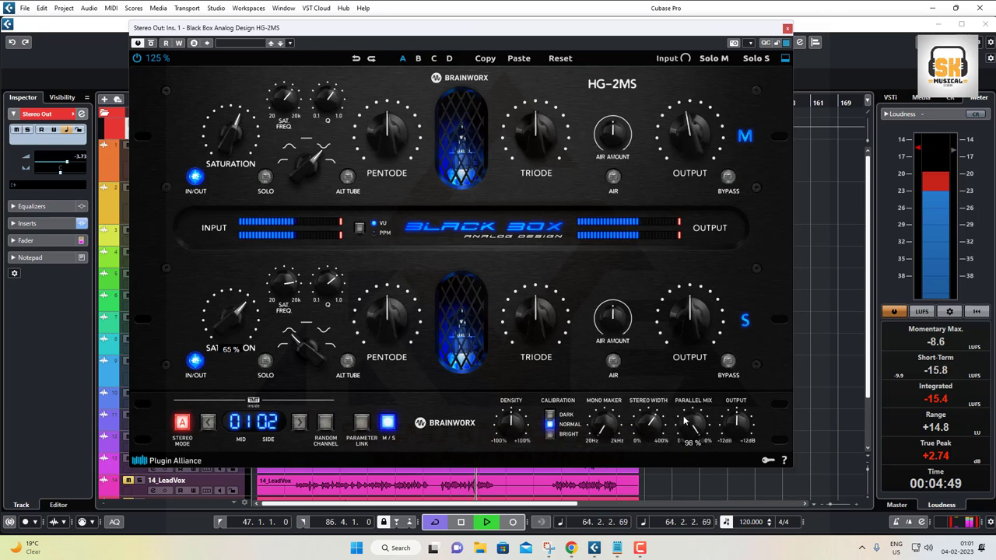
pyautogui.moveTo(645, 427)
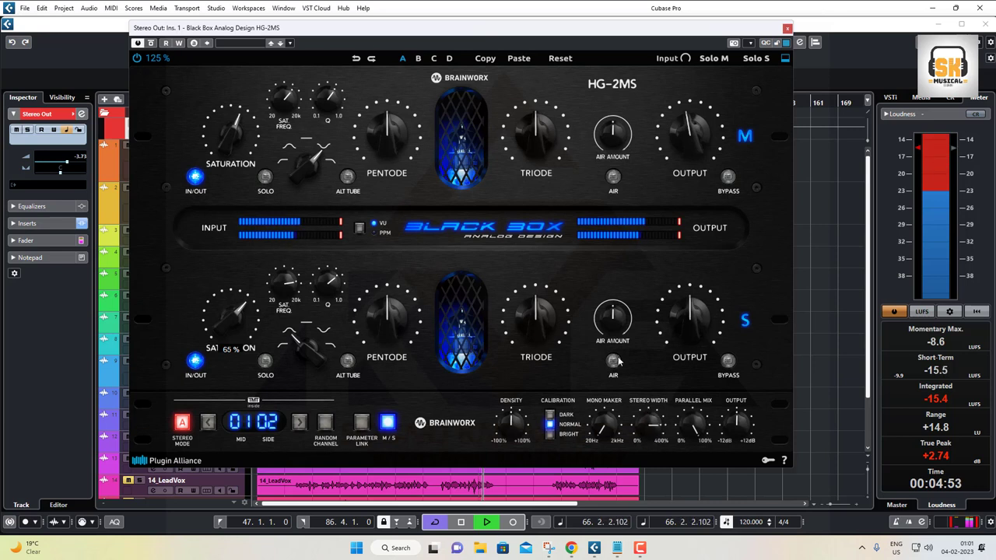
pyautogui.doubleClick(697, 140)
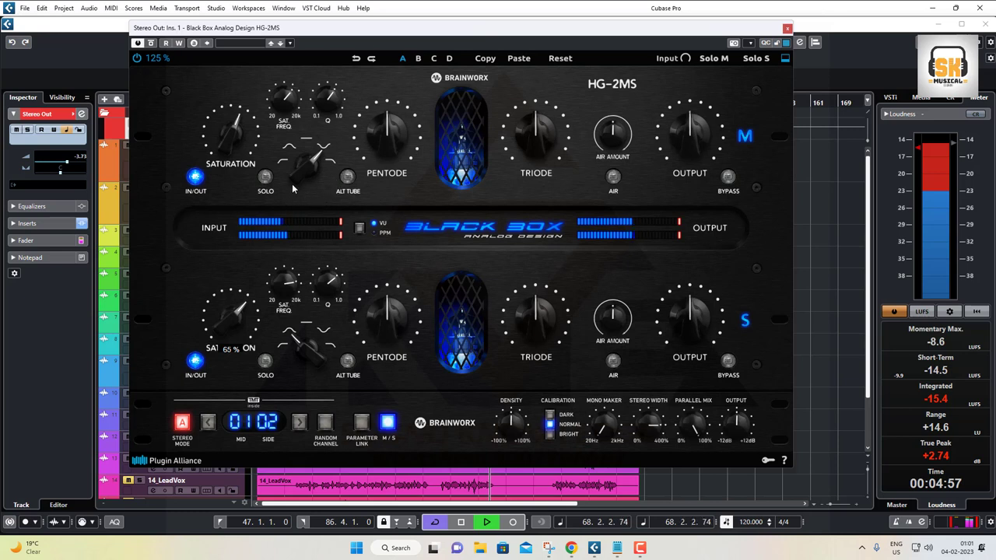
# Solo the mid saturation and audition both pass-filter shapes with slopes of 12 and 18 dB/octave while varying the saturation and SAT FREQ
pyautogui.click(265, 176)
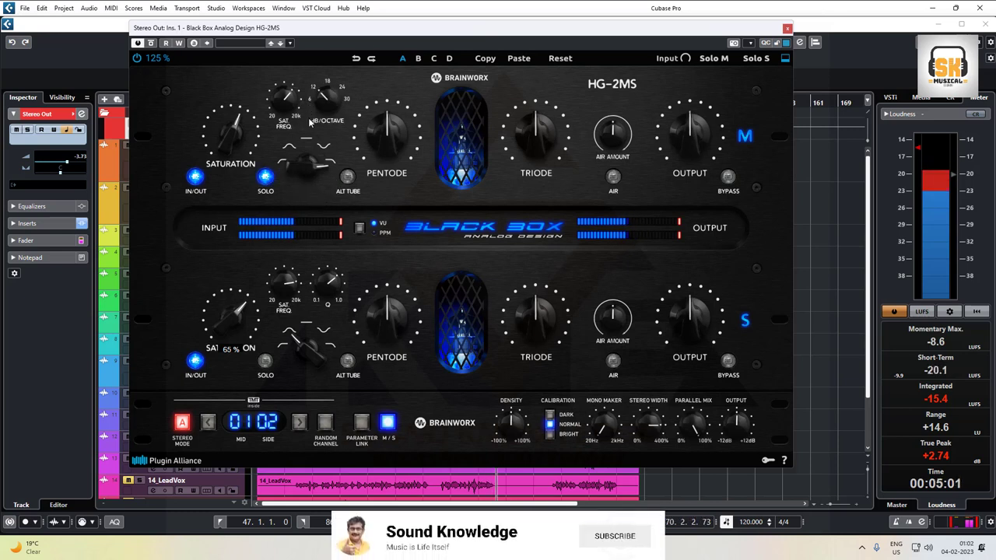
pyautogui.moveTo(283, 109)
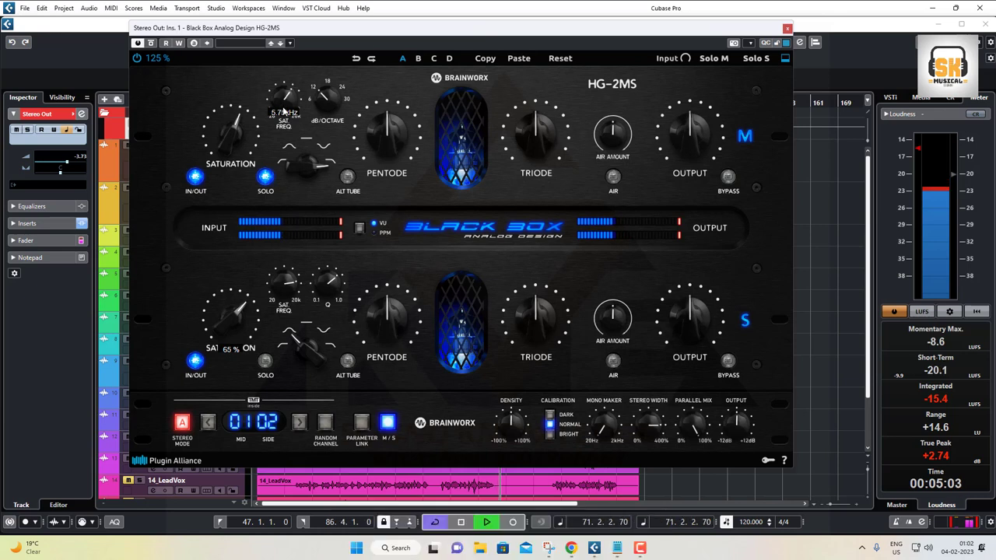
pyautogui.moveTo(284, 111)
pyautogui.mouseDown()
pyautogui.moveTo(293, 145)
pyautogui.moveTo(280, 95)
pyautogui.mouseUp()
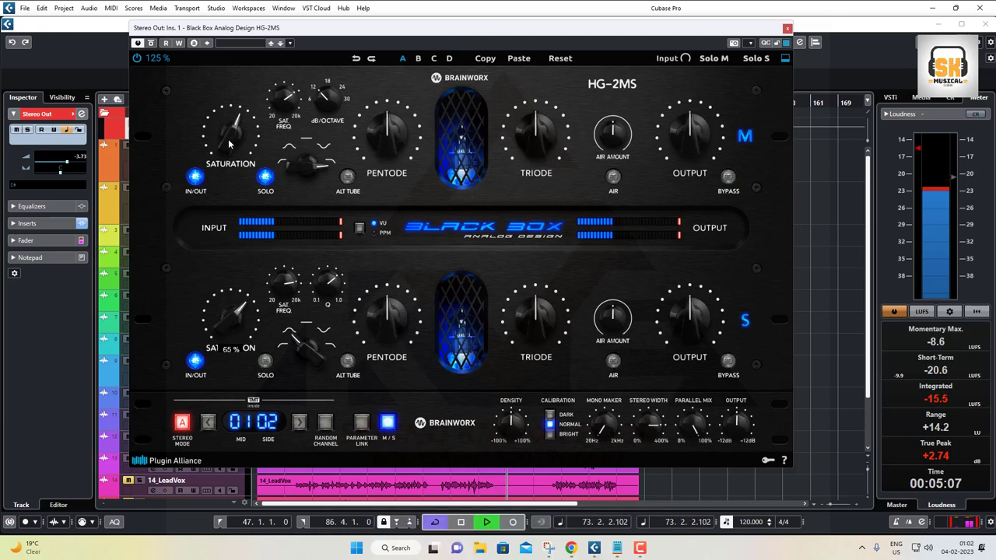
pyautogui.moveTo(229, 143); pyautogui.dragTo(234, 159)
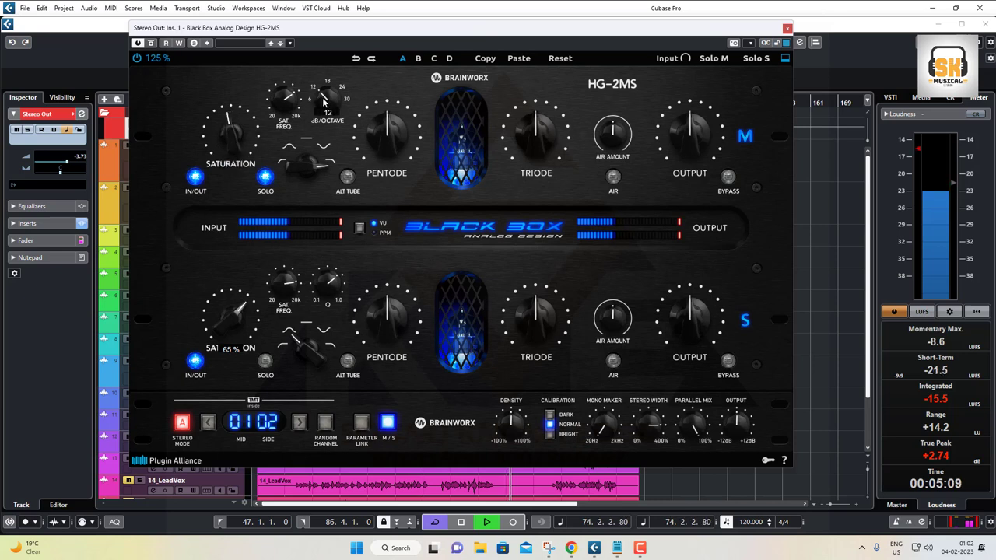
pyautogui.moveTo(235, 143); pyautogui.dragTo(226, 126)
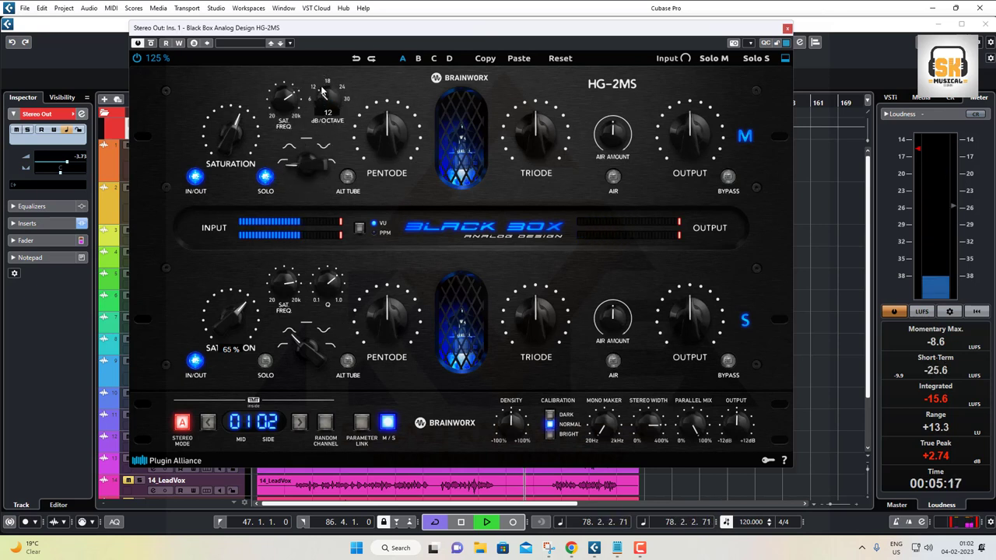
pyautogui.moveTo(276, 94); pyautogui.dragTo(305, 176)
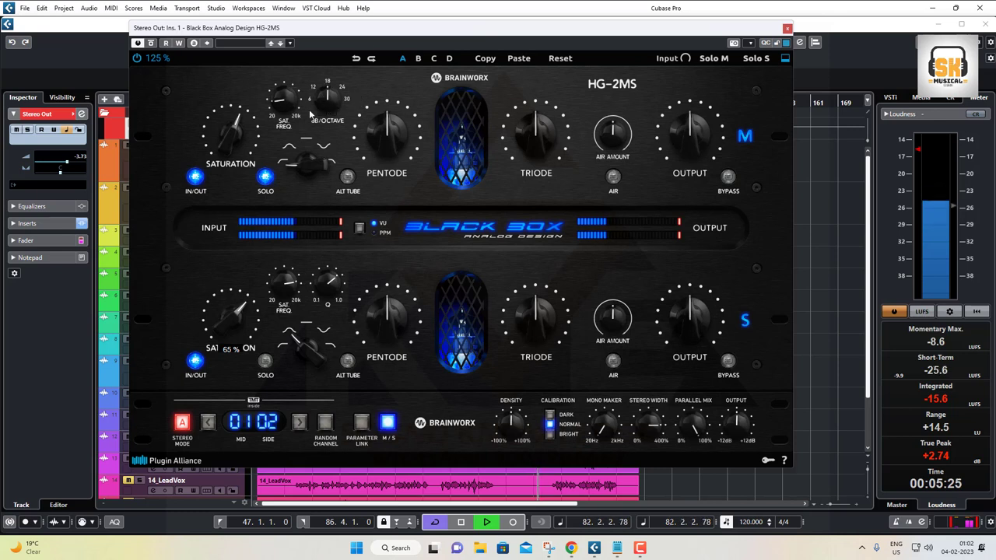
# Turn off the mid solo and set its saturation filter to BandPass with a lower Q and a higher SAT FREQ
pyautogui.click(265, 177)
pyautogui.click(296, 171)
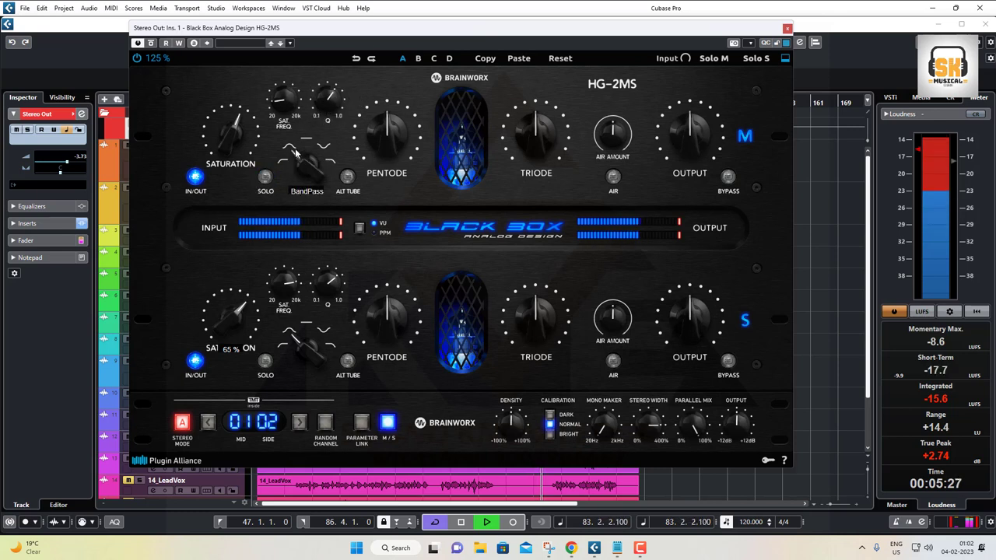
pyautogui.moveTo(325, 103); pyautogui.dragTo(278, 77)
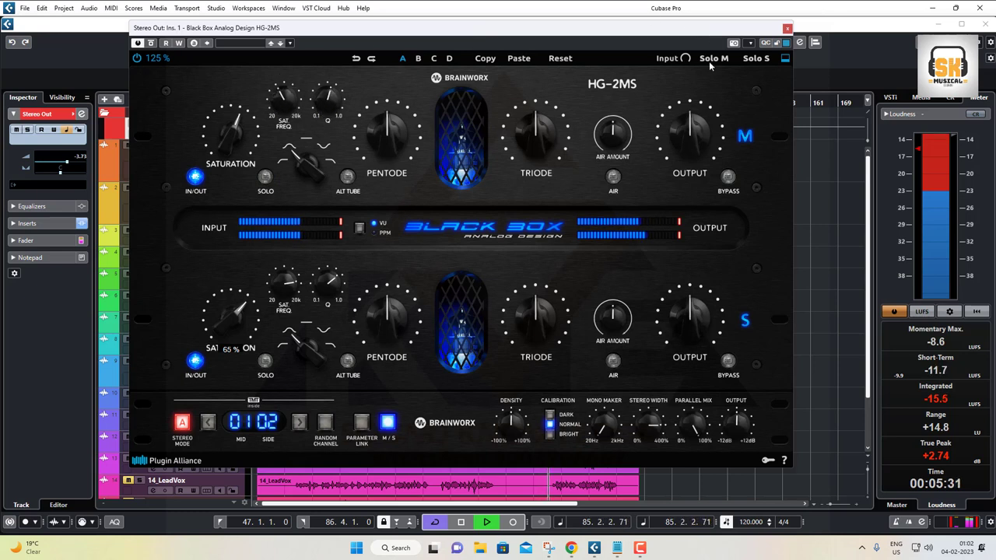
# Try an input gain of -0.1 dB and reset it to the default
pyautogui.moveTo(685, 59); pyautogui.dragTo(686, 69)
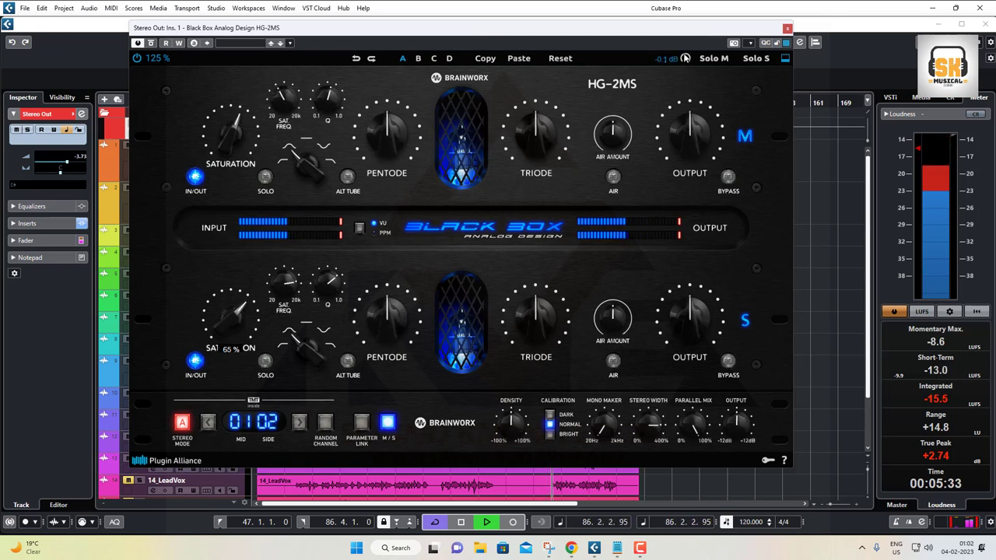
pyautogui.doubleClick(685, 58)
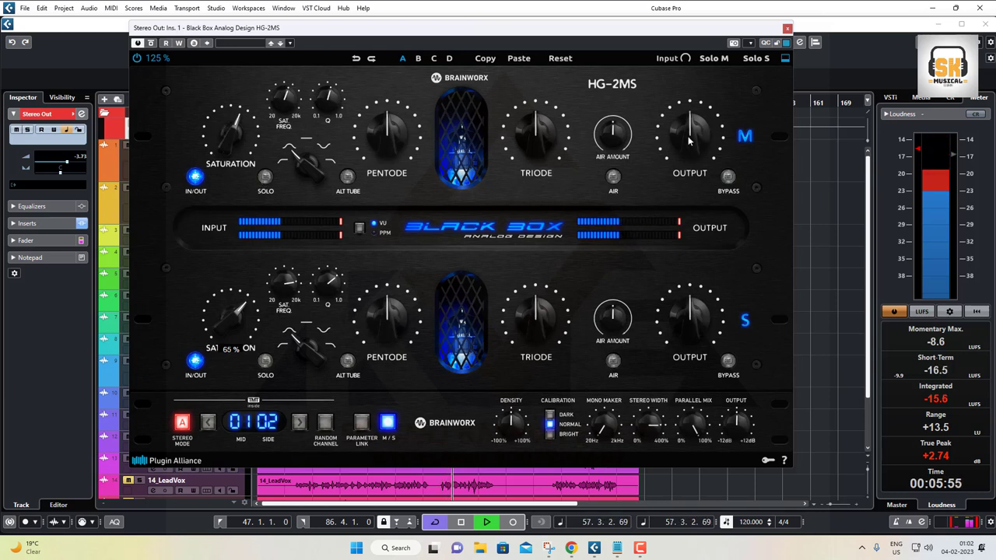
# Enable parameter link and switch the processing from mid/side to left/right
pyautogui.click(361, 424)
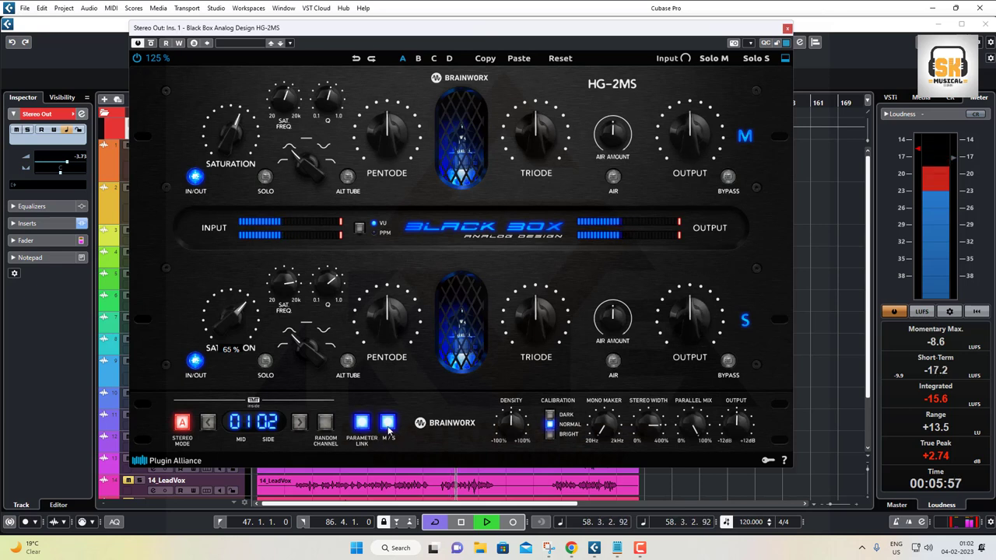
pyautogui.click(387, 422)
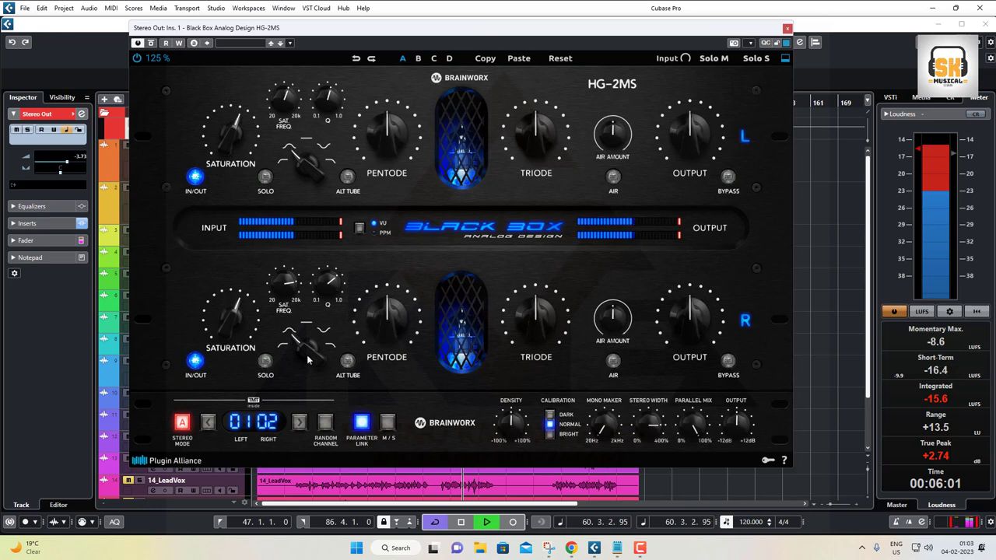
# Try the Flat and dip-shaped saturation filters on both linked channels, and return them to BandPass
pyautogui.click(305, 333)
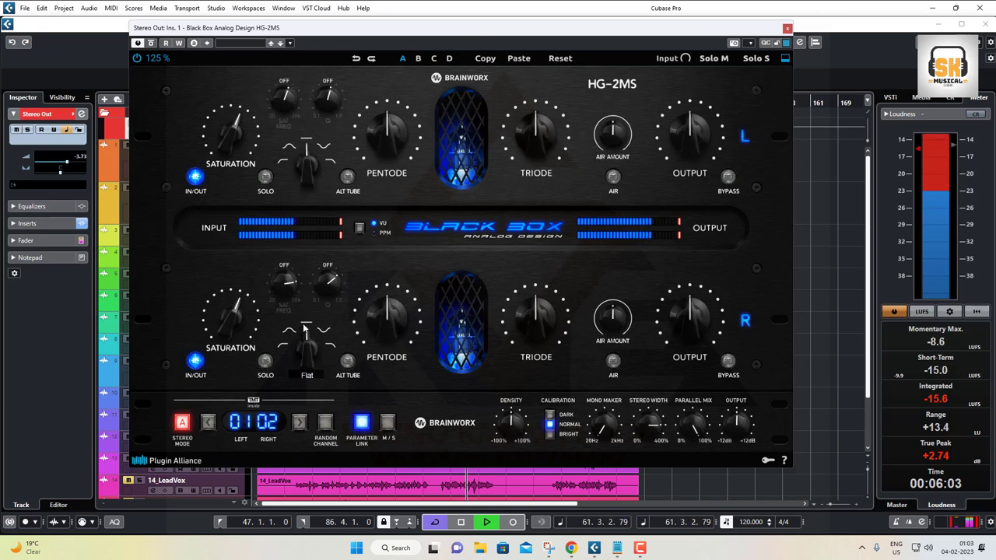
pyautogui.click(306, 332)
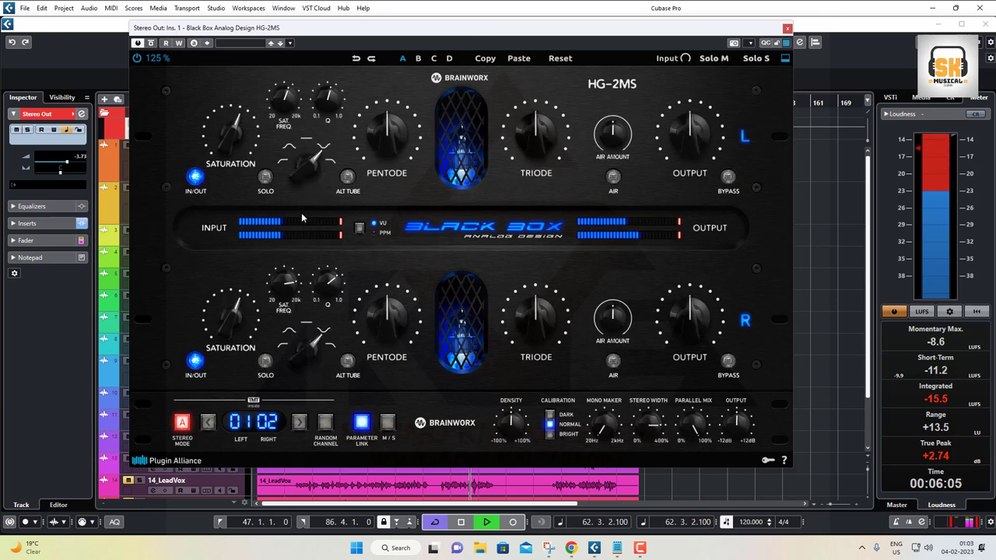
pyautogui.click(306, 156)
pyautogui.click(308, 155)
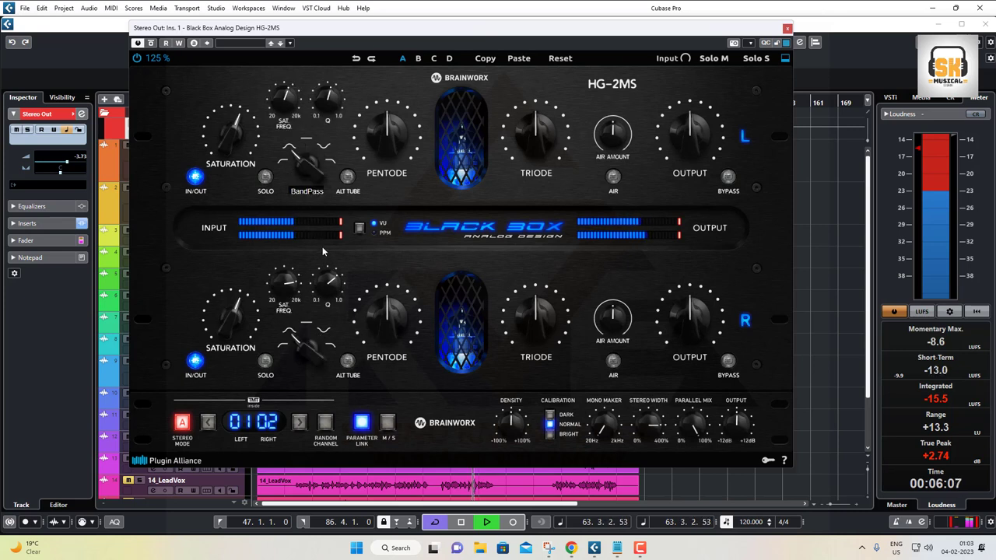
# Randomize the TMT channel pair, and return to mid/side processing with parameter link off
pyautogui.click(323, 426)
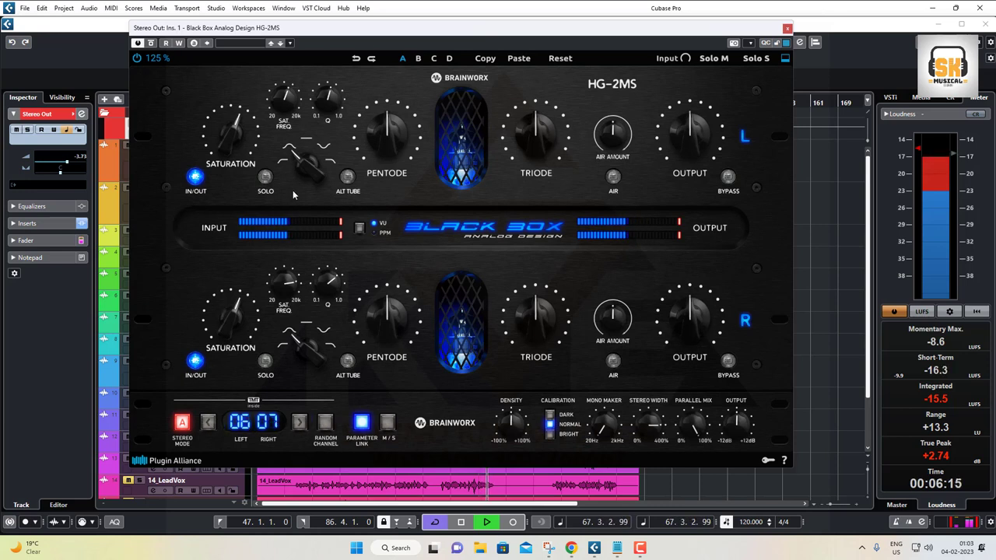
pyautogui.click(388, 423)
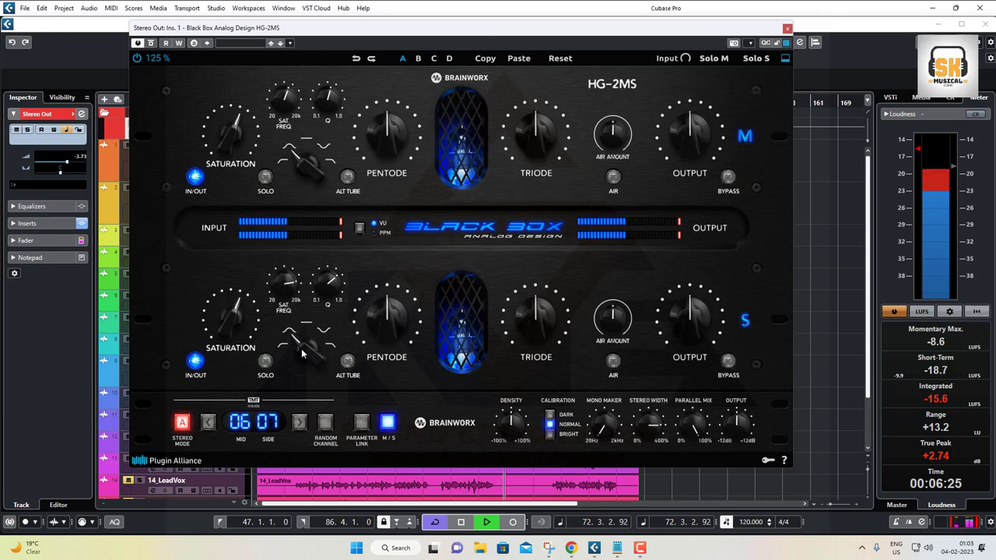
# Set the side saturation to the dip-shaped filter, lower its SAT FREQ to about 3.1 kHz, and raise its Q
pyautogui.moveTo(301, 350); pyautogui.dragTo(288, 310)
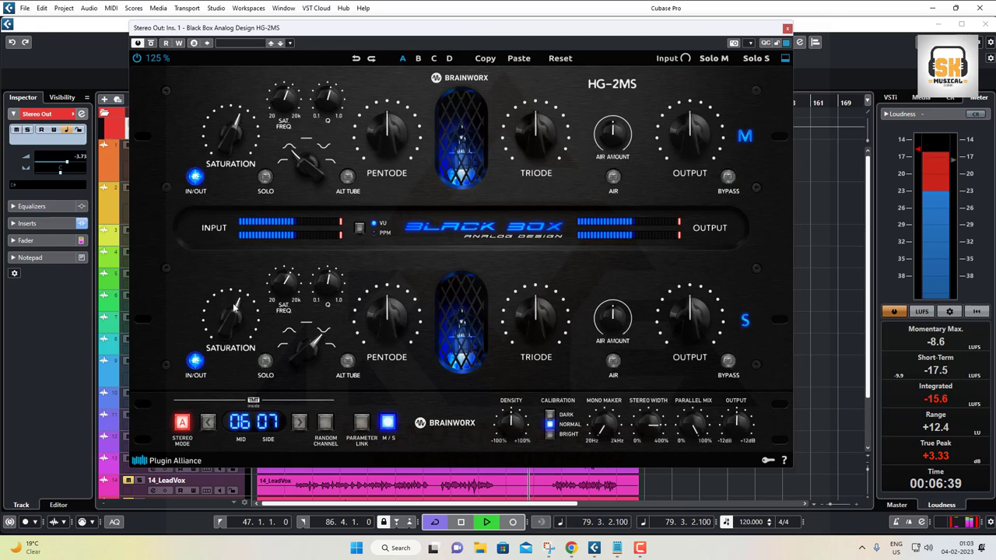
pyautogui.moveTo(286, 301)
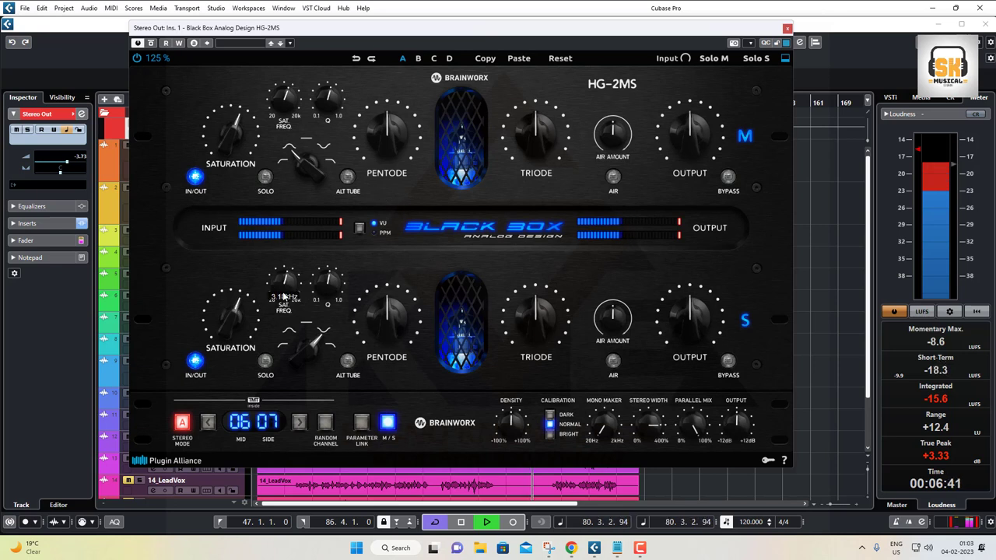
pyautogui.moveTo(327, 285)
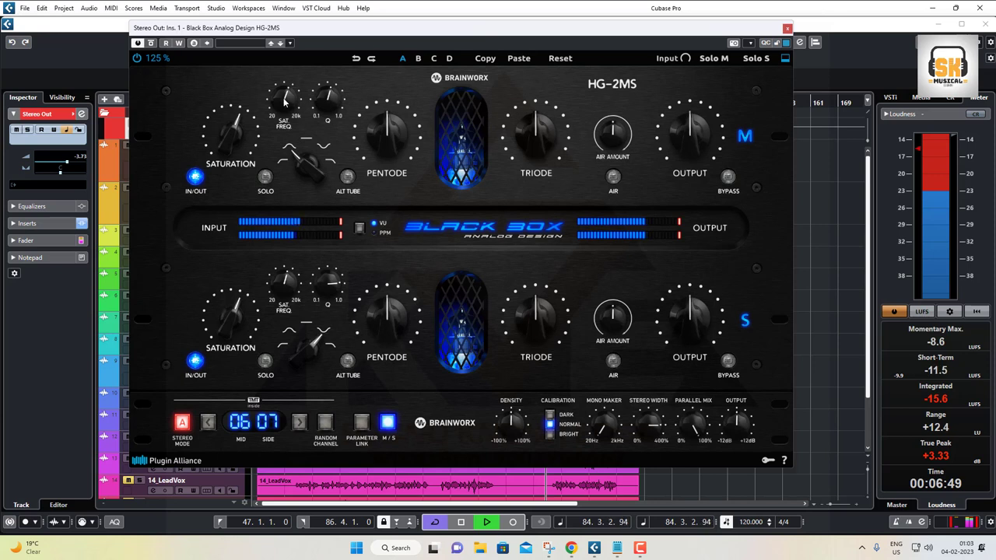
# Raise the mid SAT FREQ to 8.31 kHz, increase the side saturation, and stop playback
pyautogui.moveTo(282, 84)
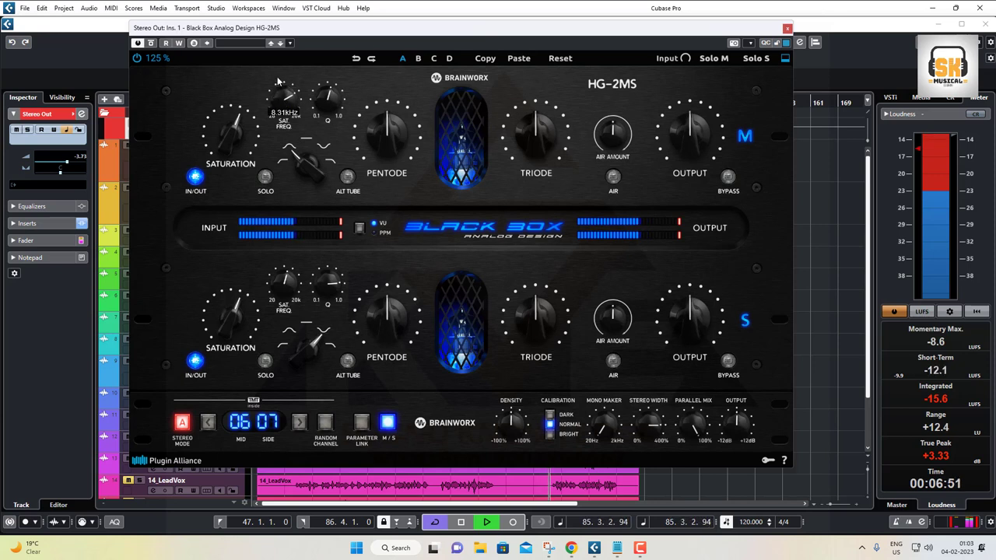
pyautogui.moveTo(327, 107)
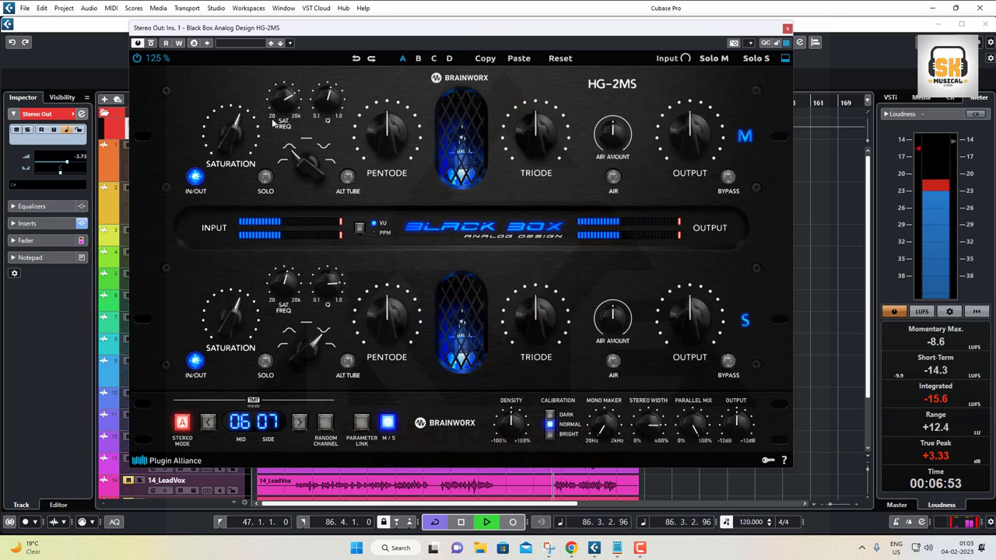
pyautogui.moveTo(225, 322)
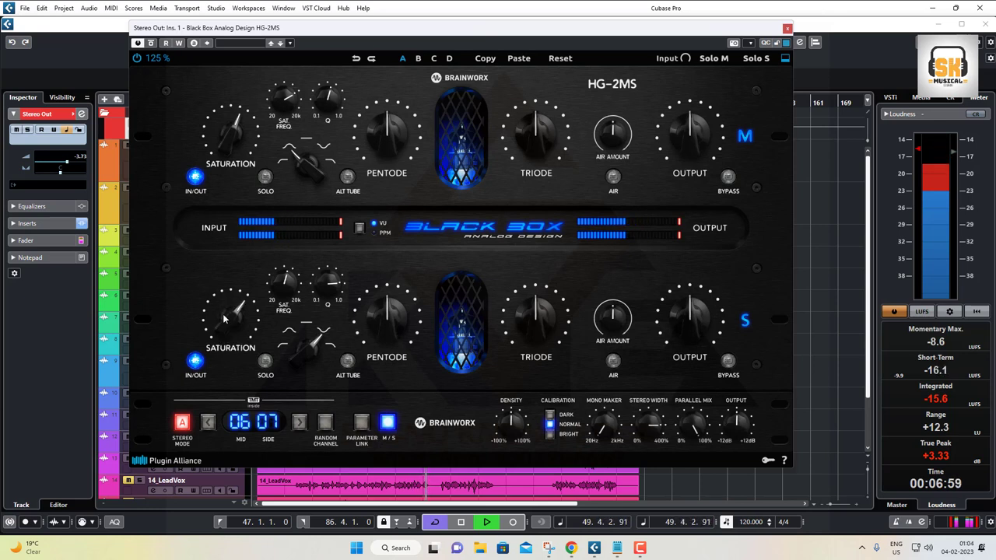
pyautogui.press('space')
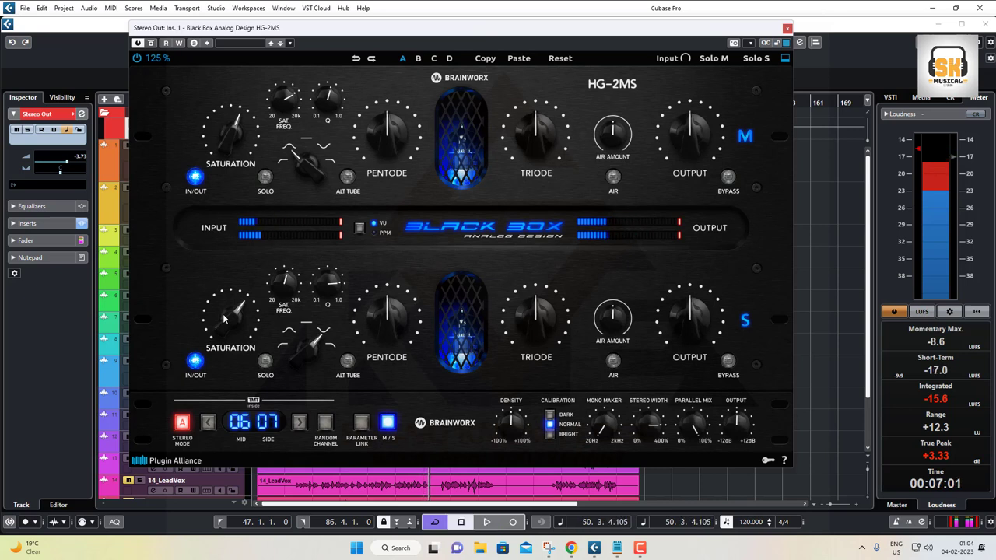